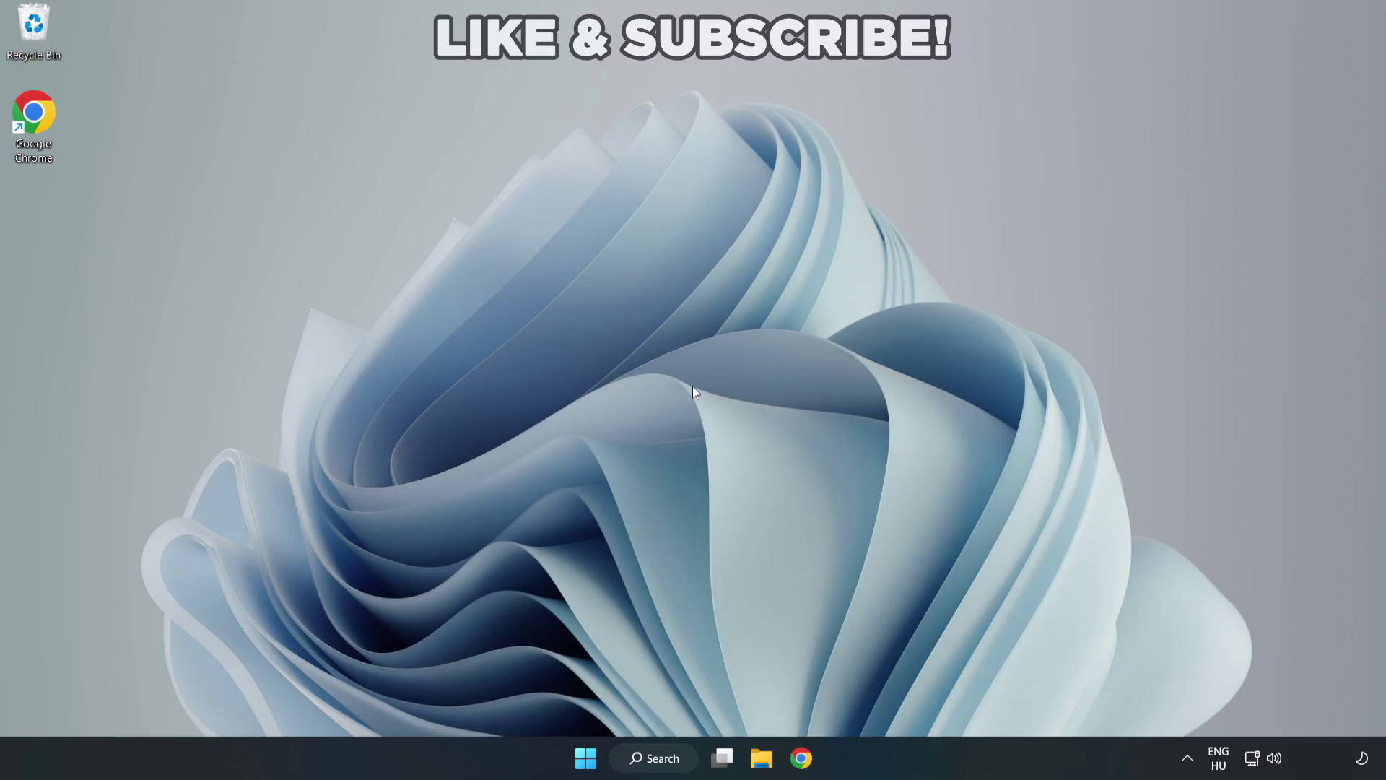
Step: Search Windows for 'device manager' and launch Device Manager from the best match
left_click(660, 764)
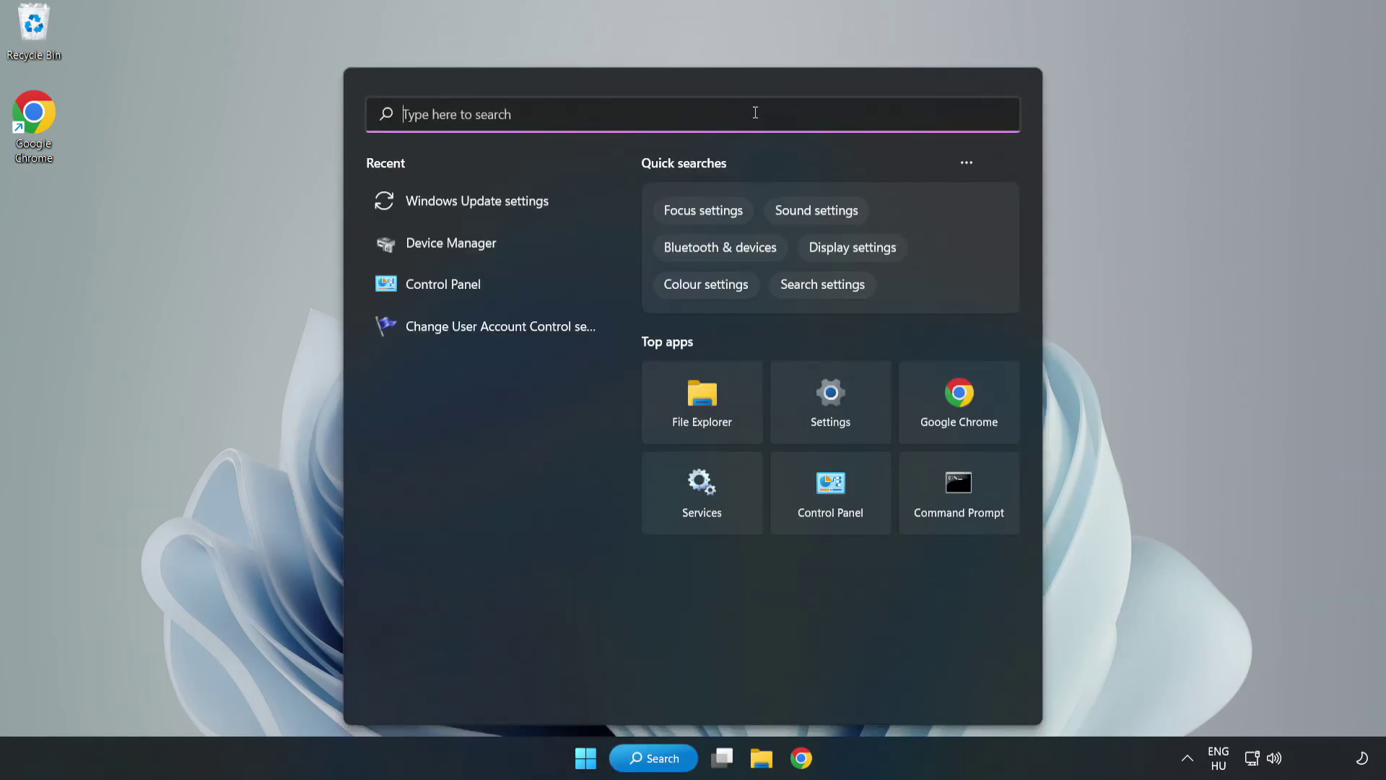
type("devic")
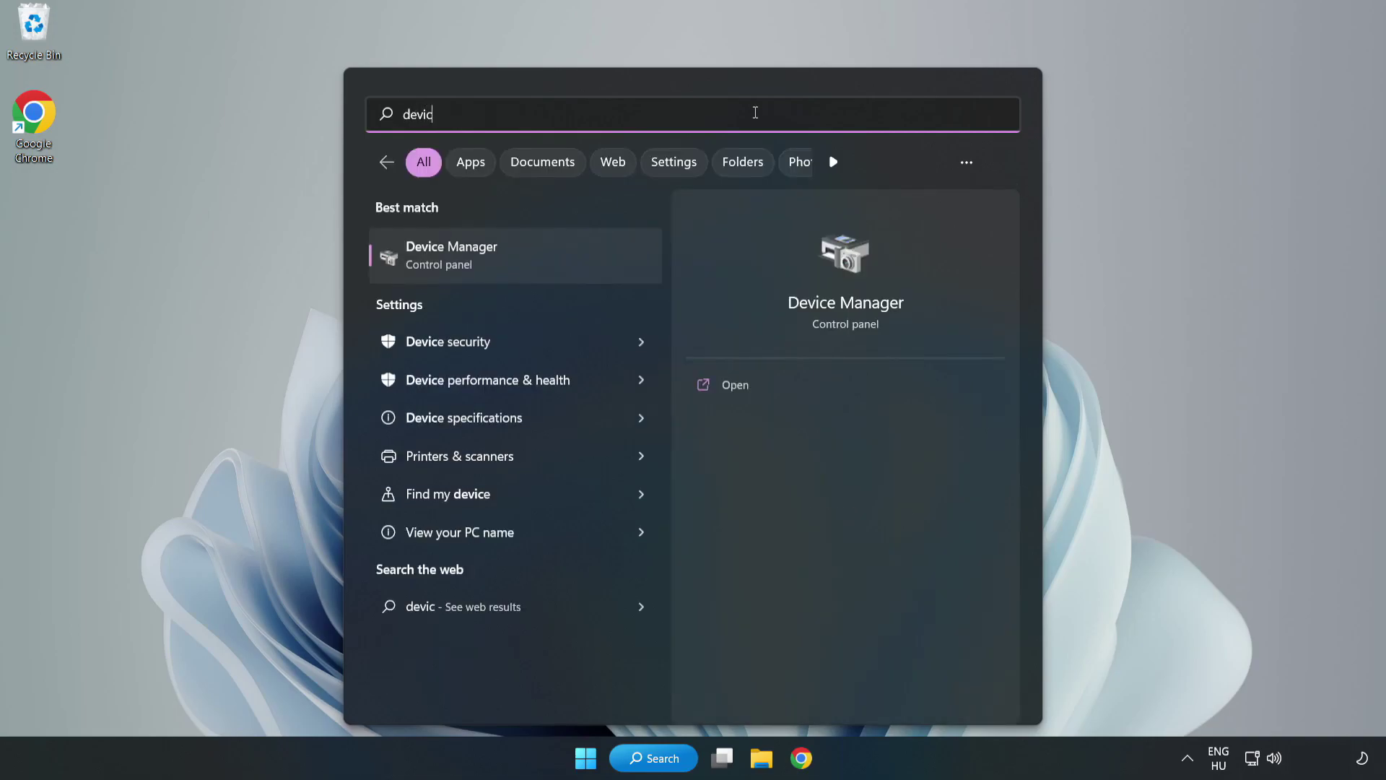
type("e manager")
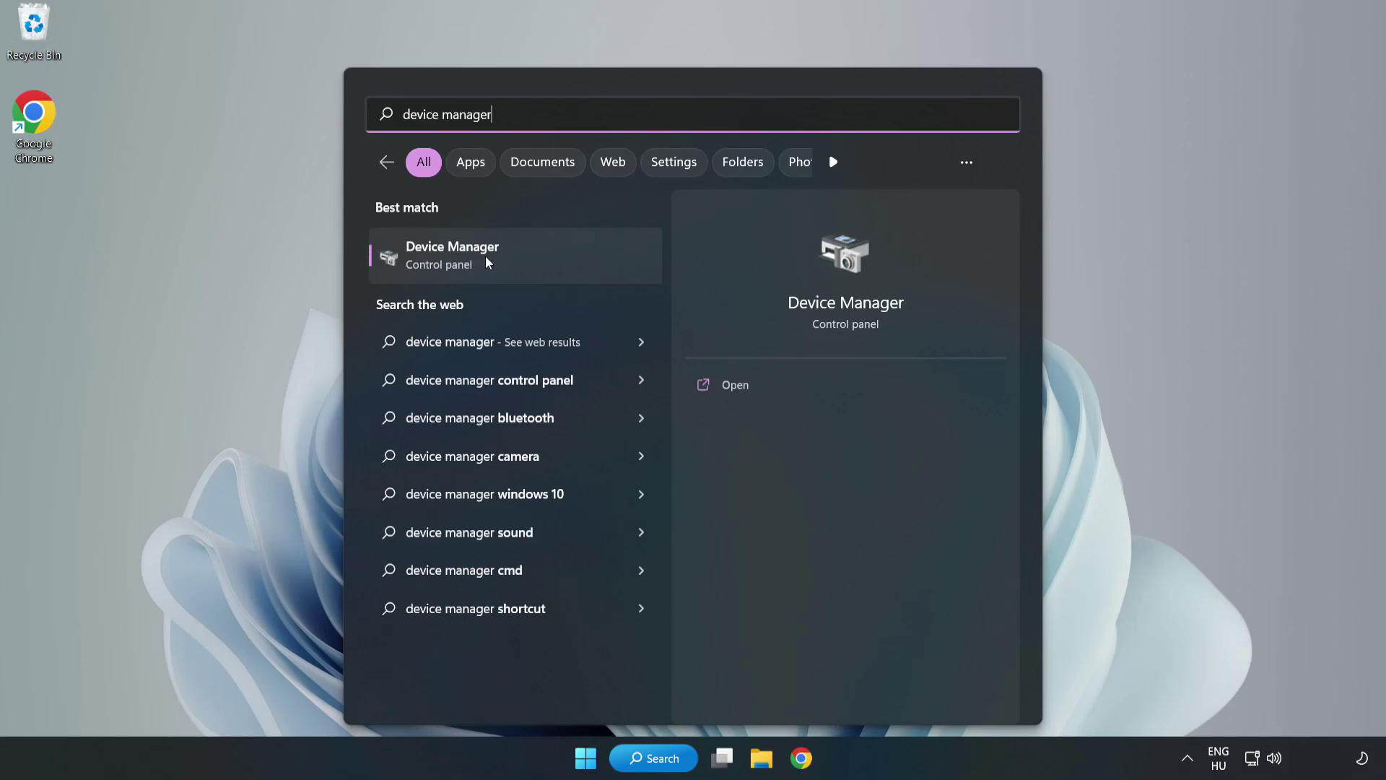
left_click(516, 264)
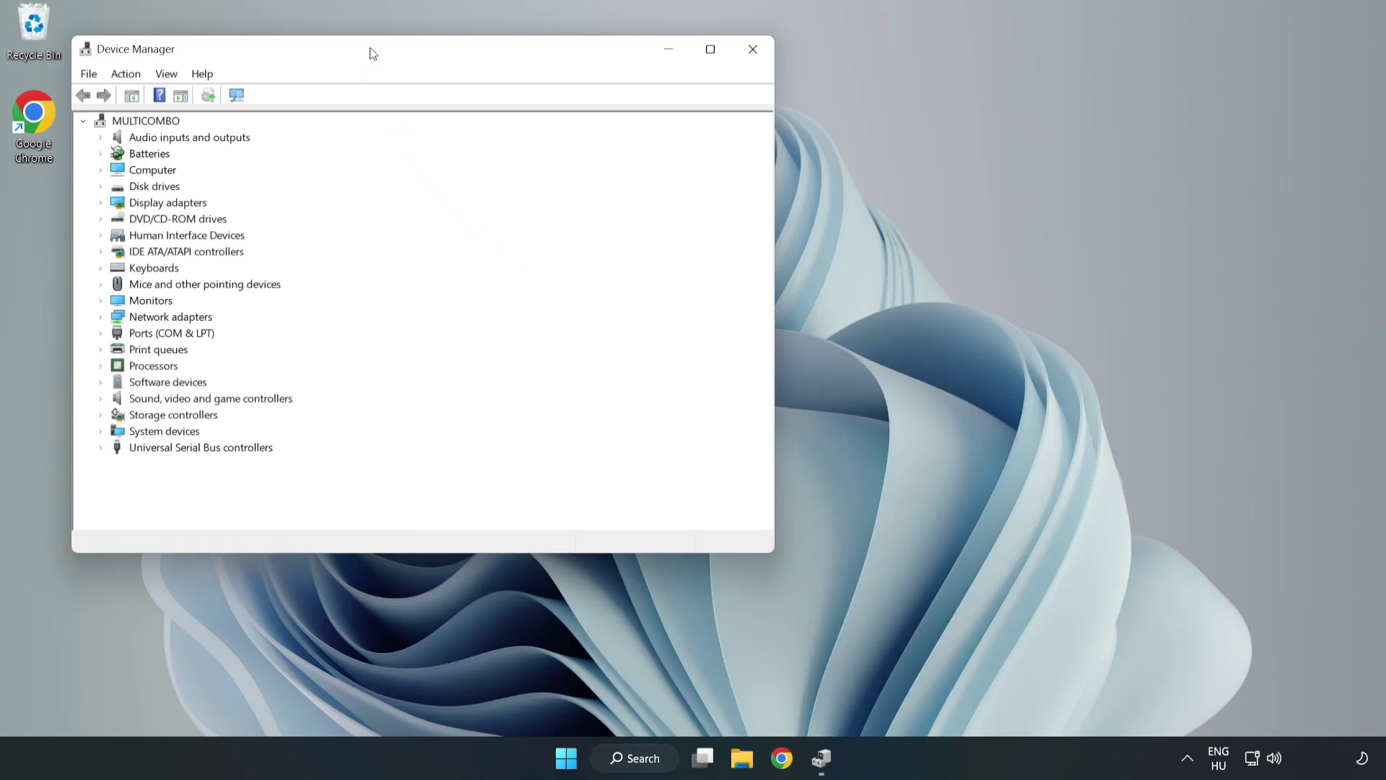
Step: Expand Display adapters and bring up the context menu for the VMware SVGA 3D adapter
left_click_drag(369, 49, 617, 124)
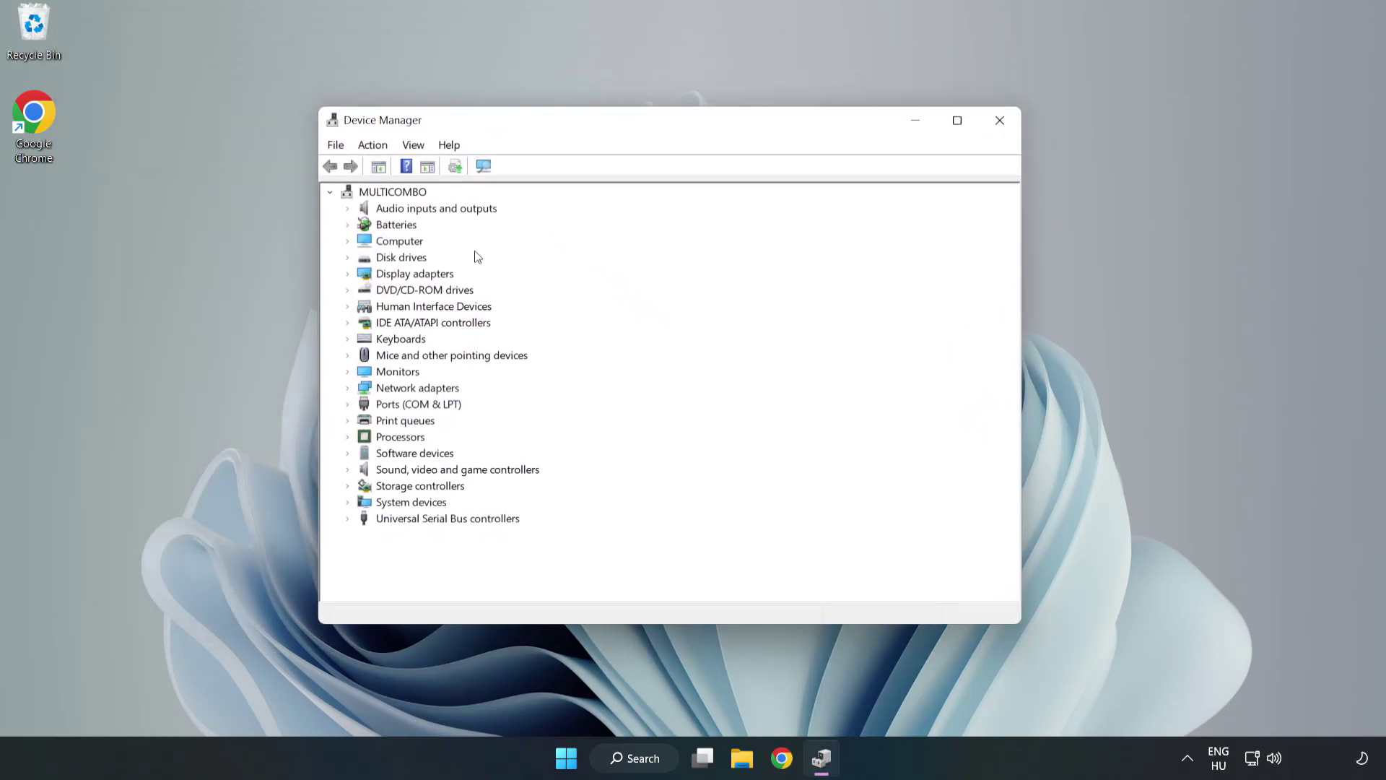
left_click(347, 282)
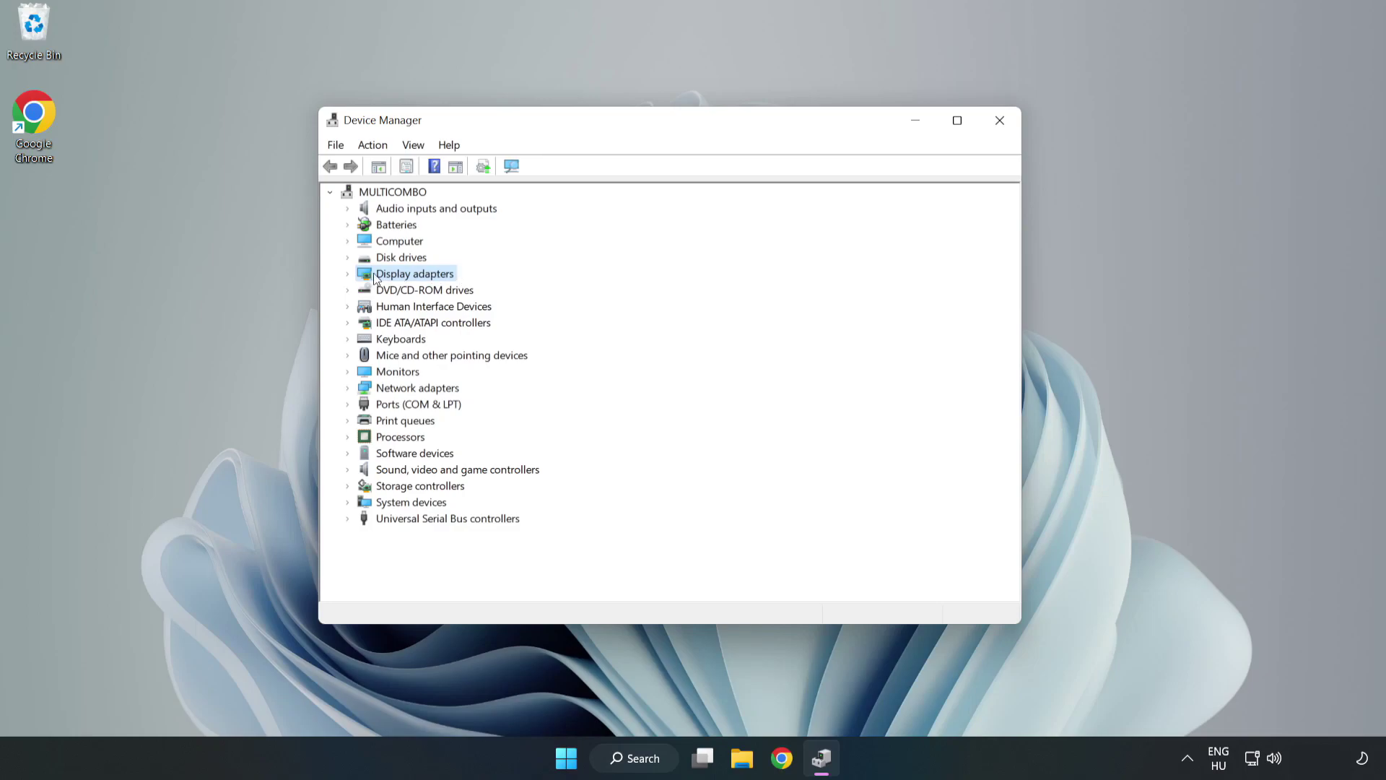
left_click(347, 274)
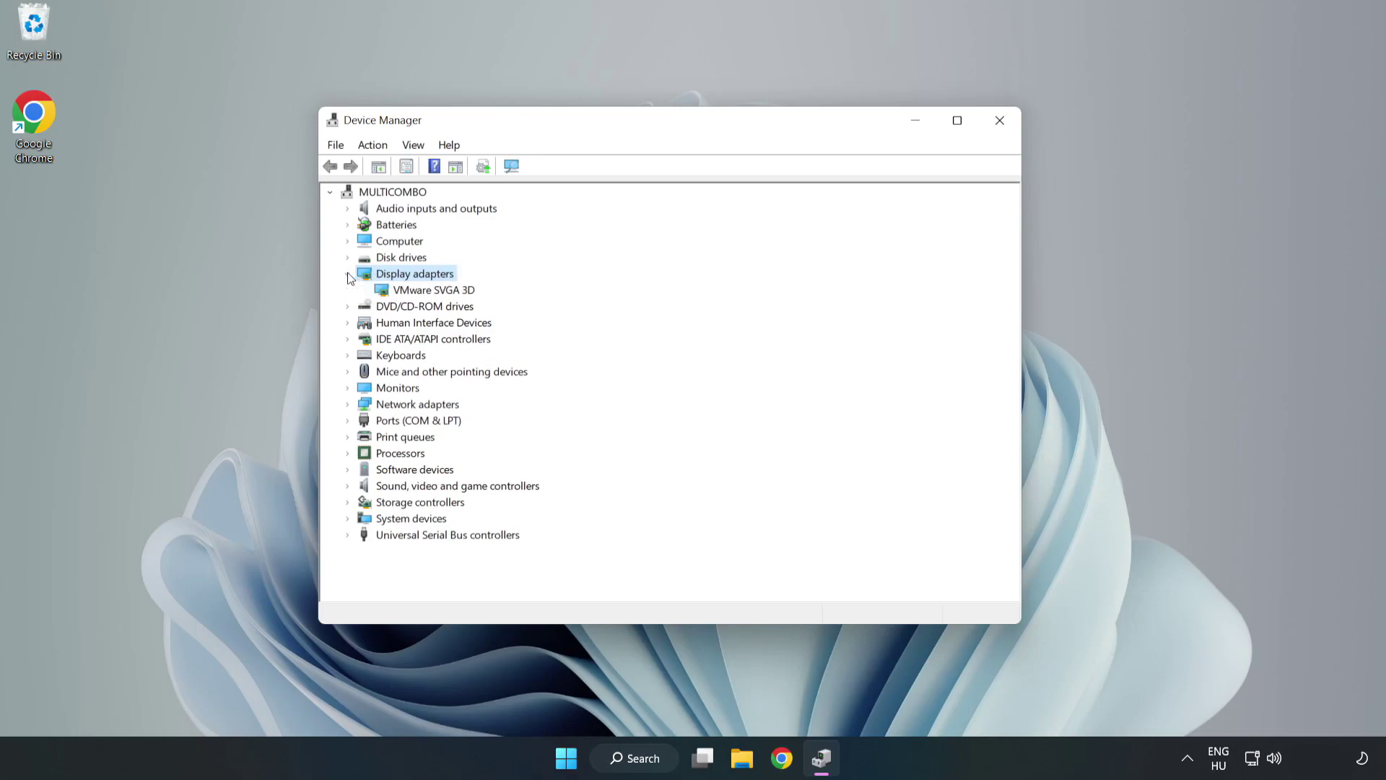
left_click(436, 290)
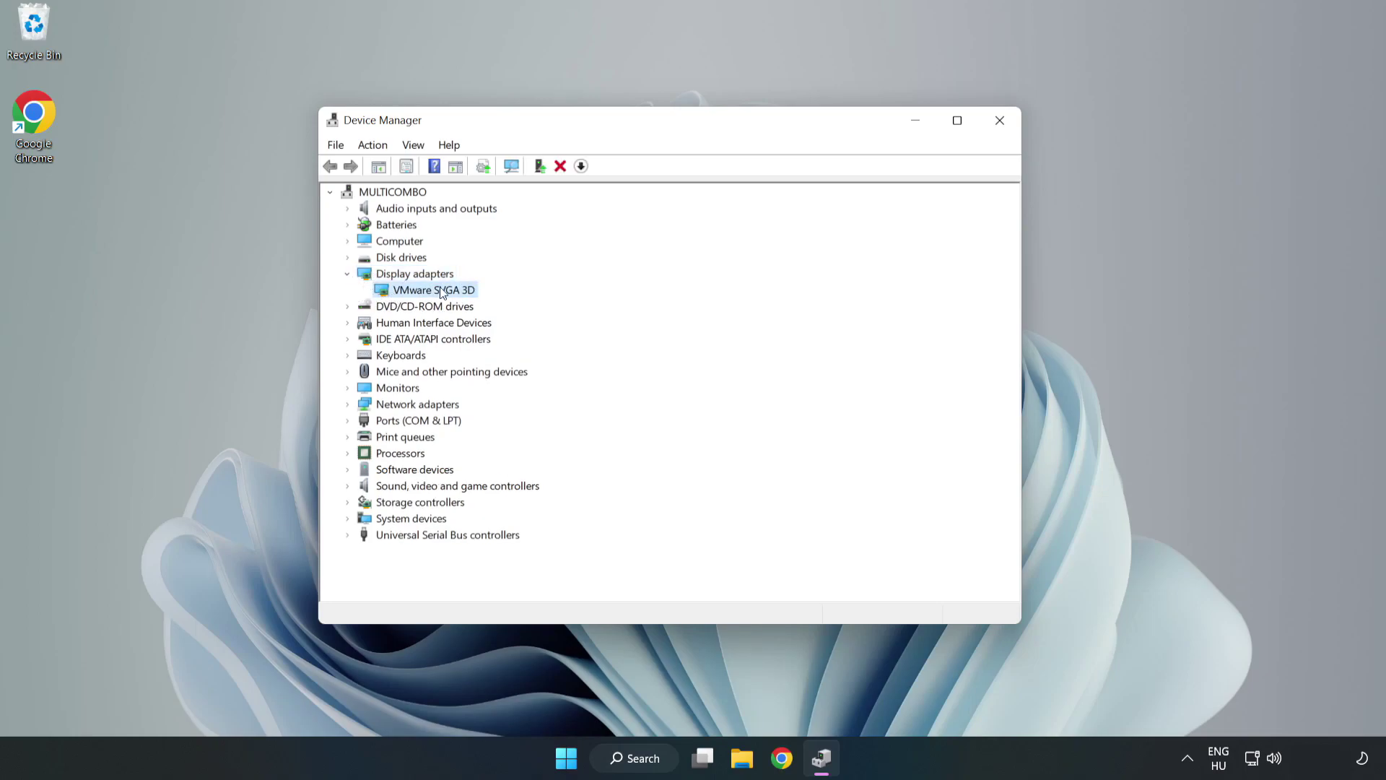
right_click(431, 292)
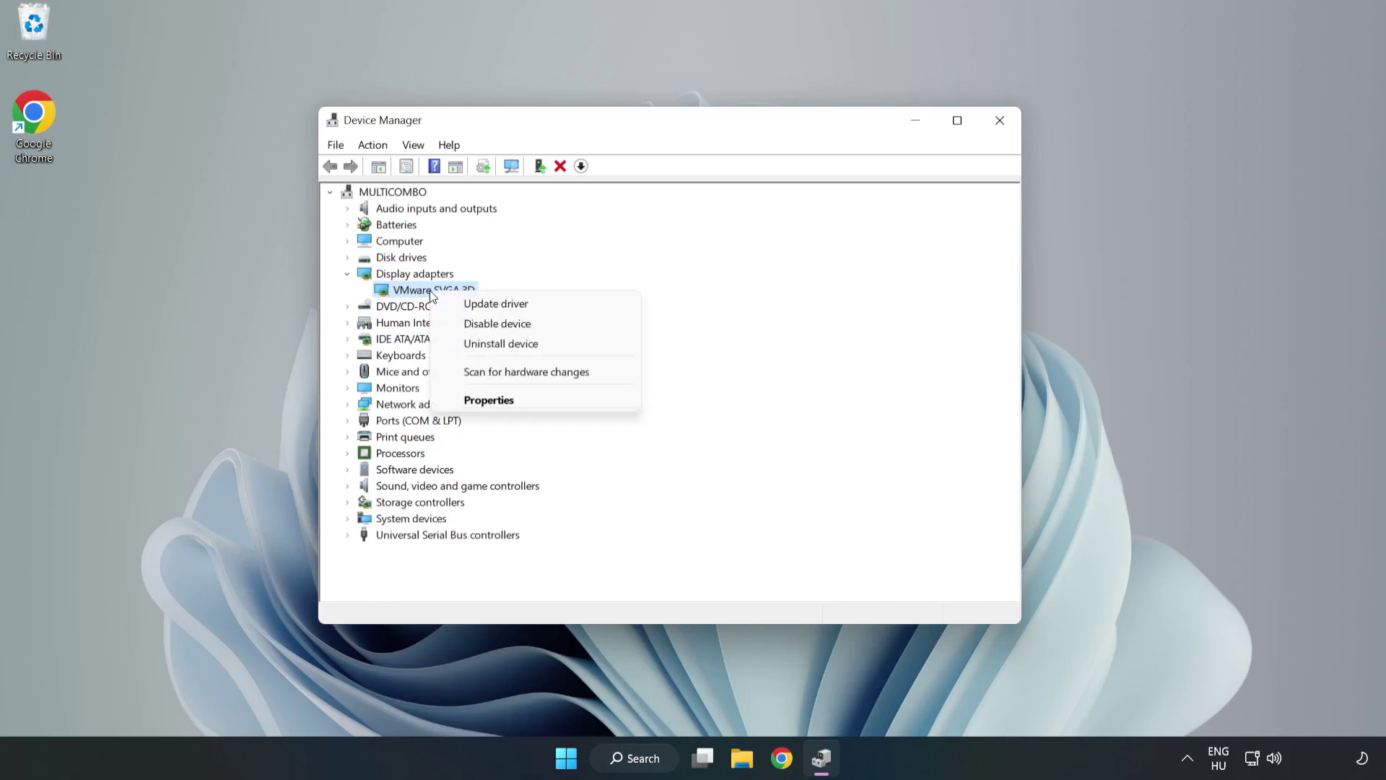
Step: Automatically search for a VMware SVGA 3D driver, dismiss the already-best result, and close Device Manager
left_click(538, 310)
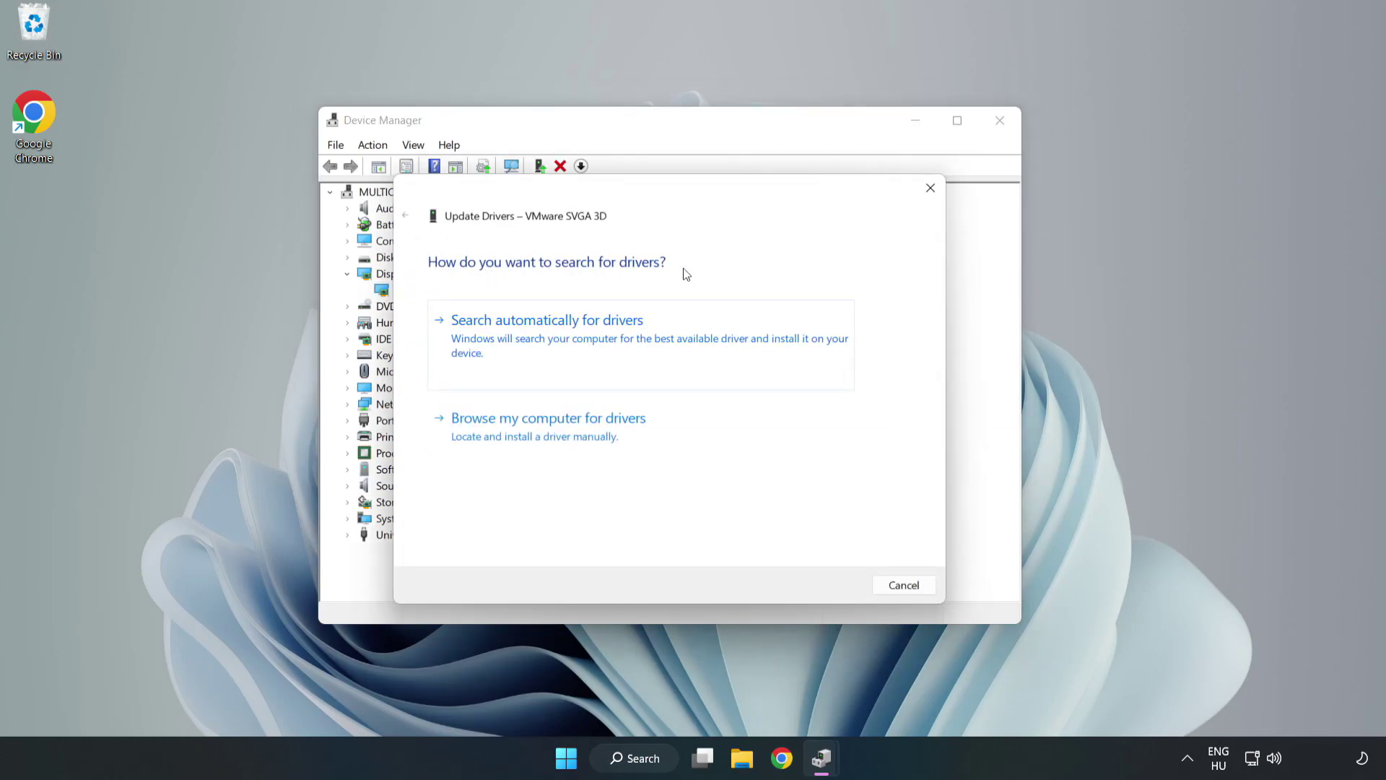
left_click(551, 337)
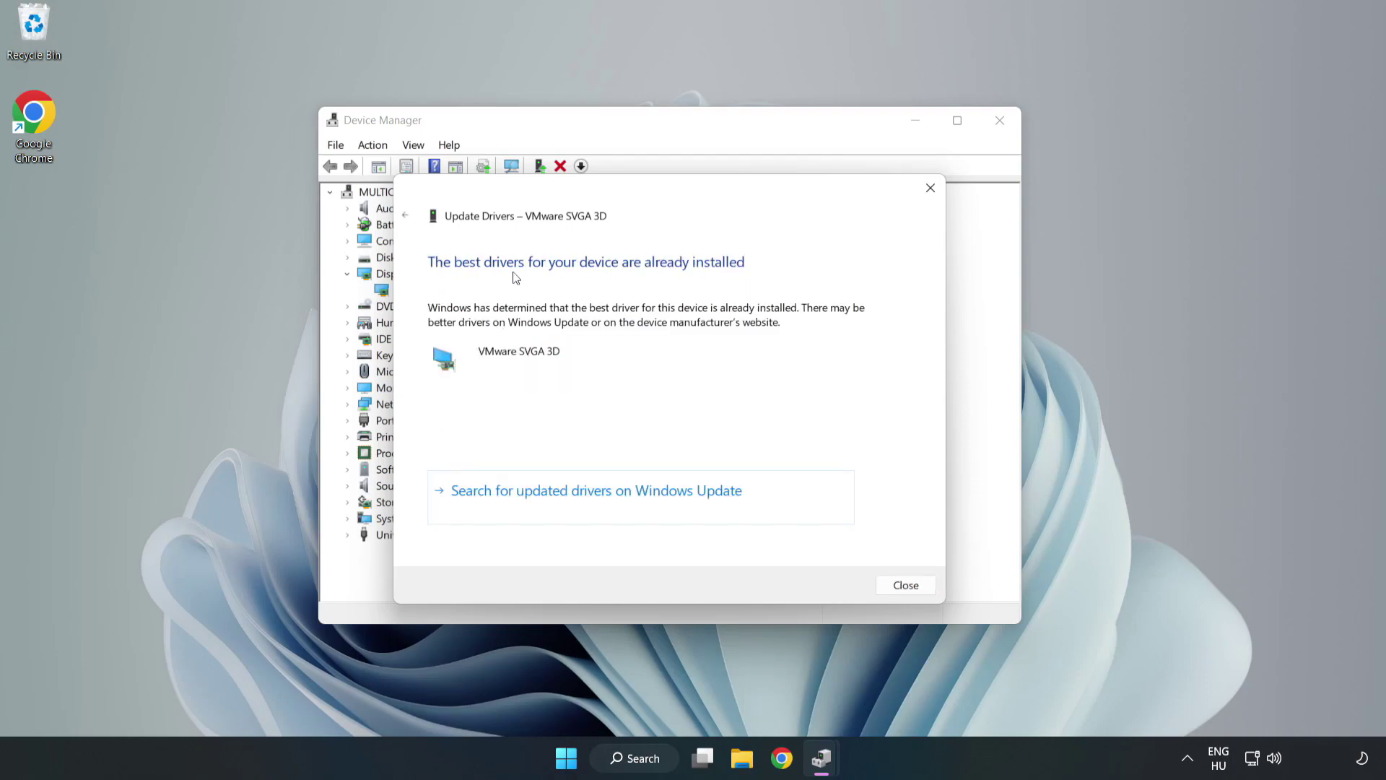
left_click(907, 588)
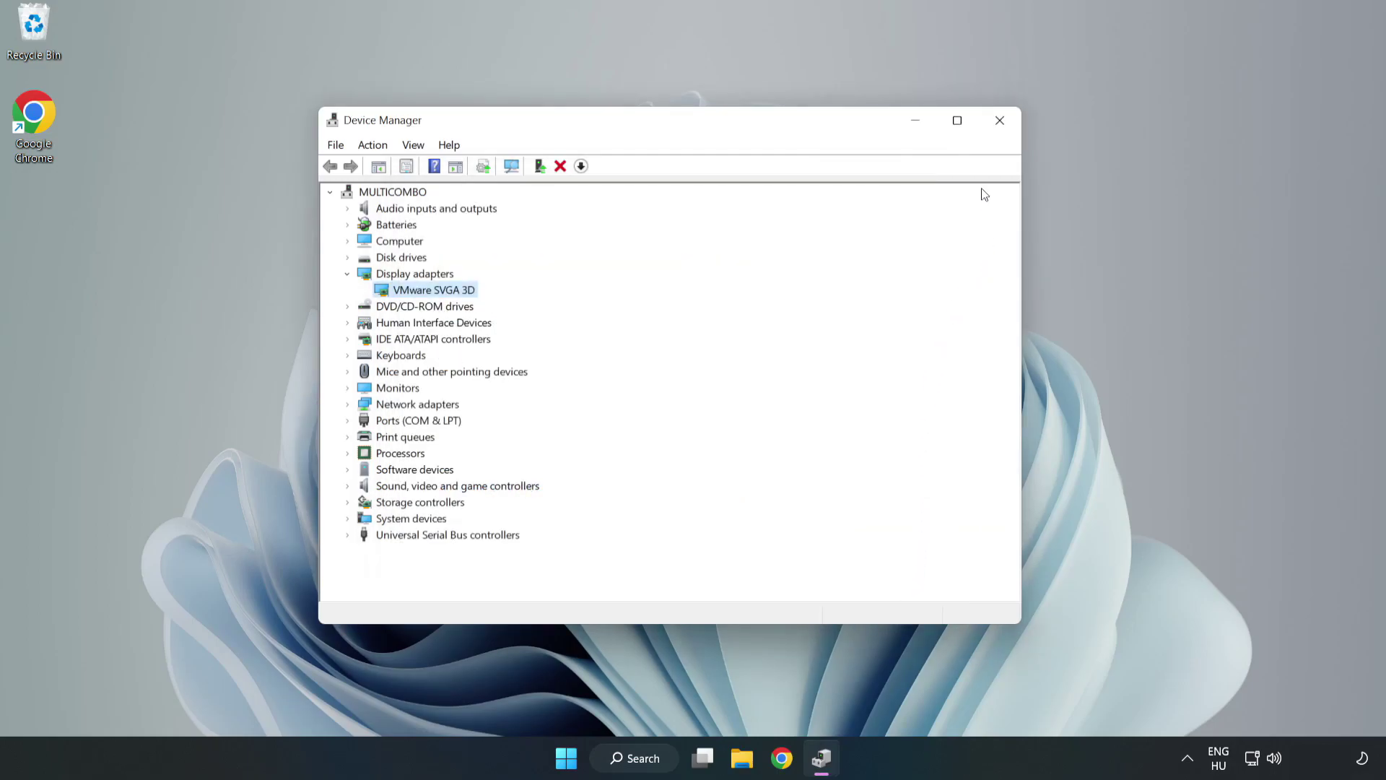
left_click(1000, 124)
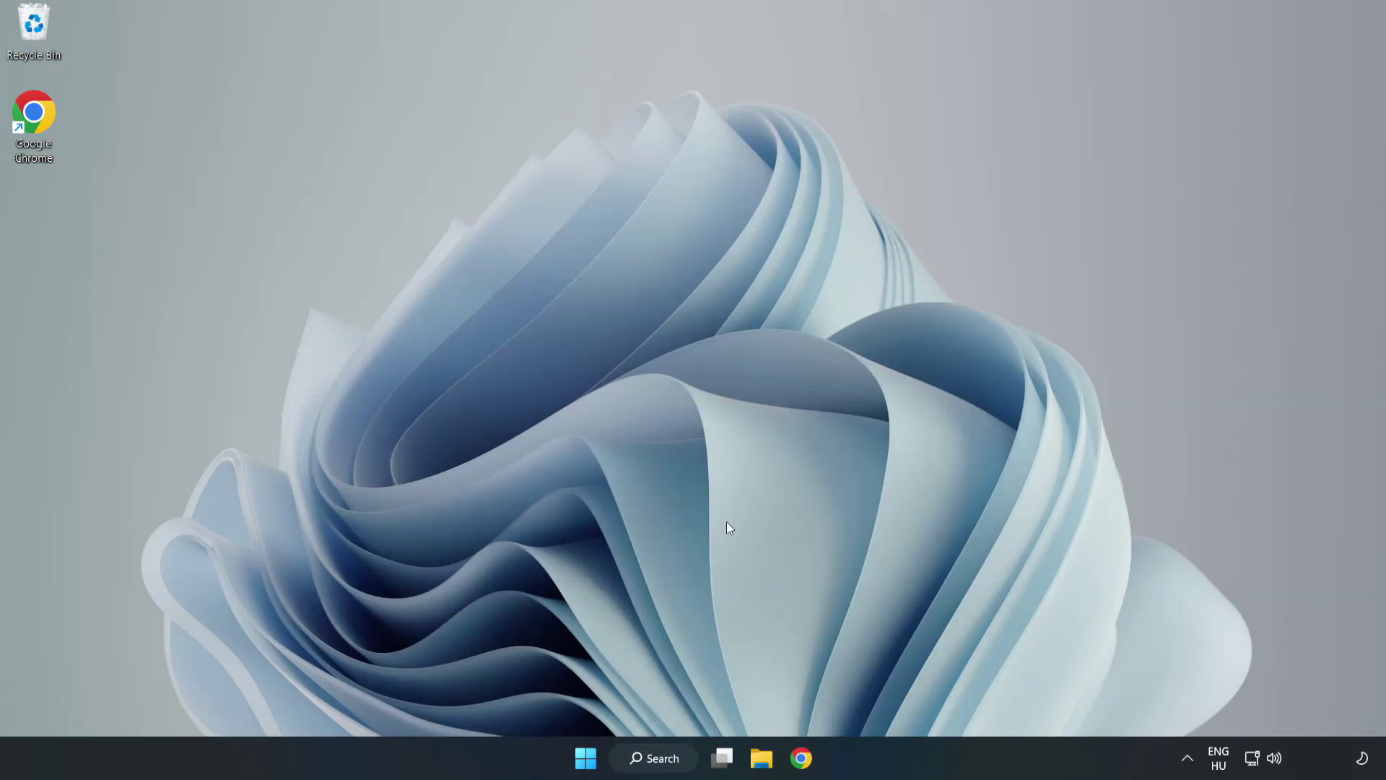
Step: Search Windows for 'updates' and open the Windows Update settings page
left_click(653, 758)
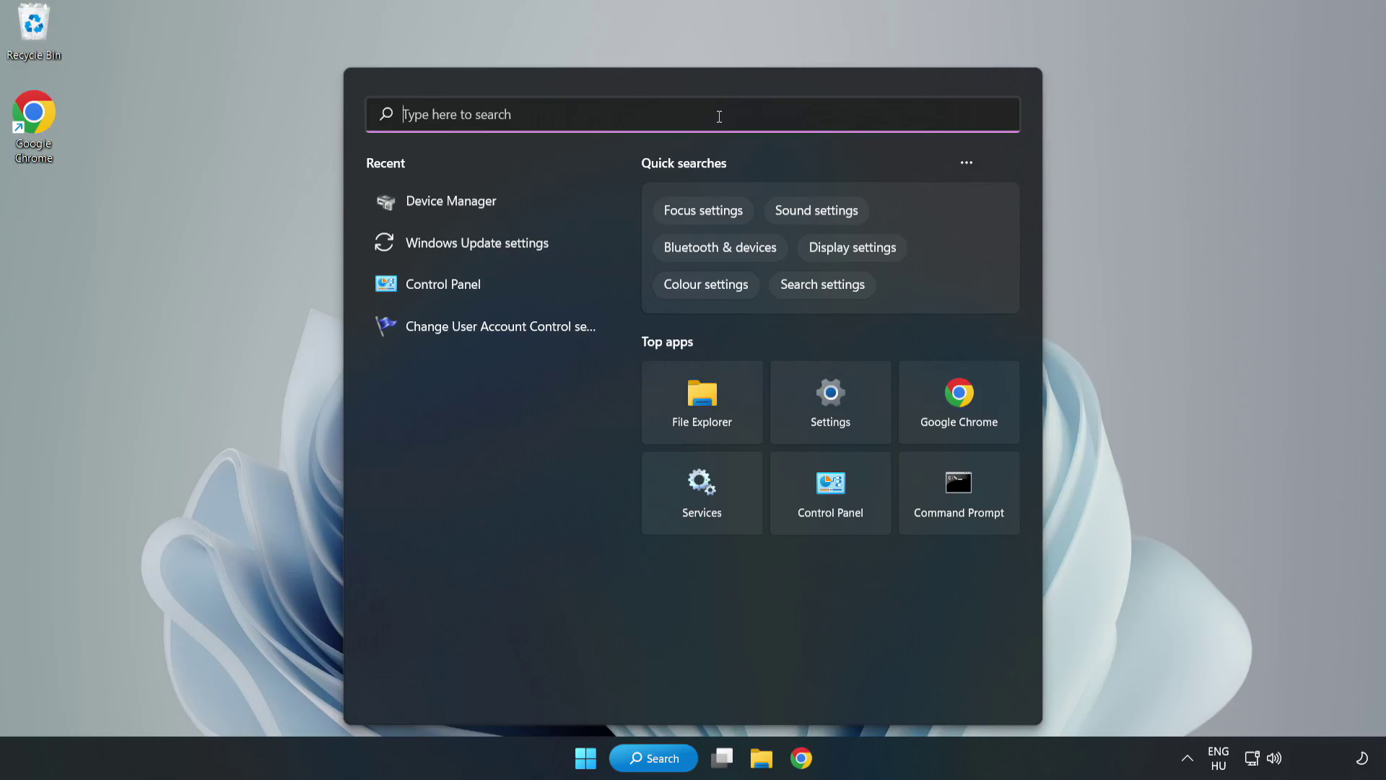
type("updates")
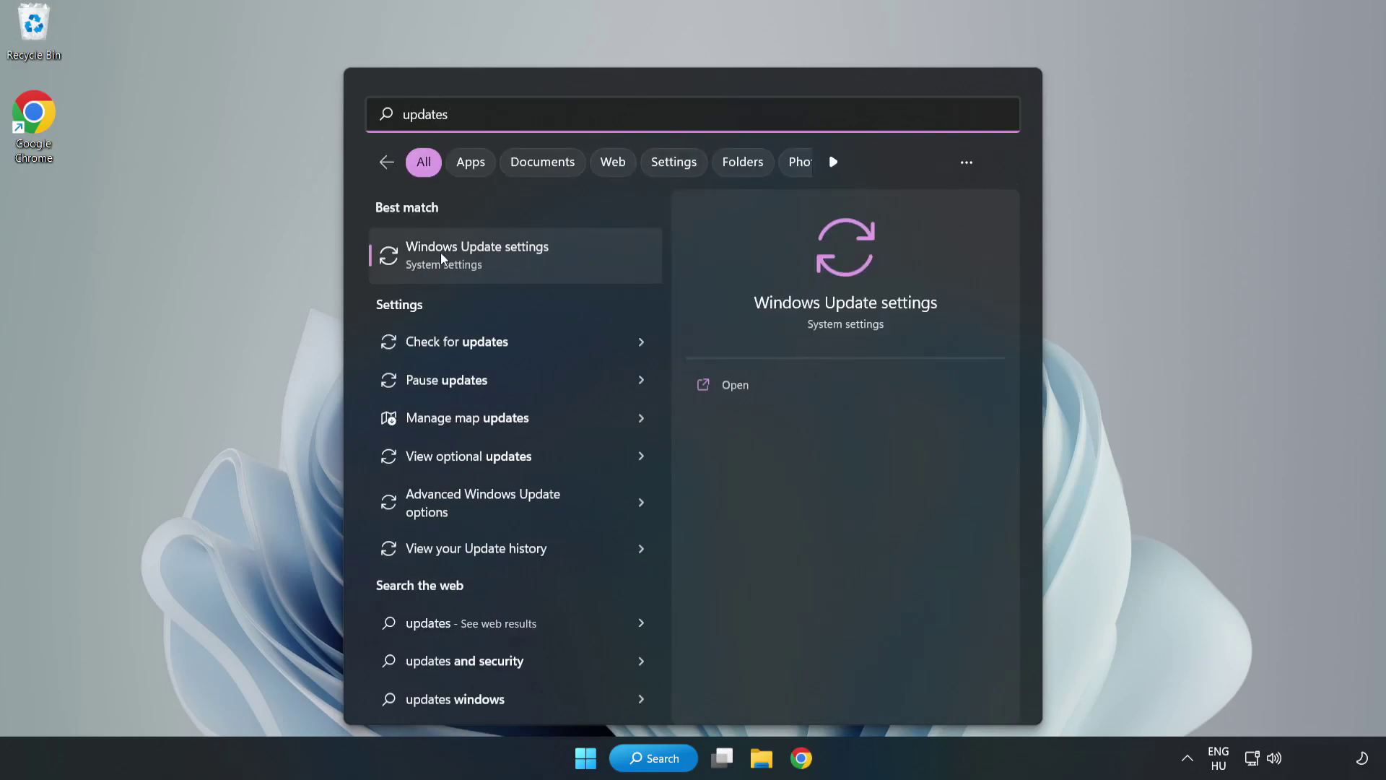
left_click(495, 259)
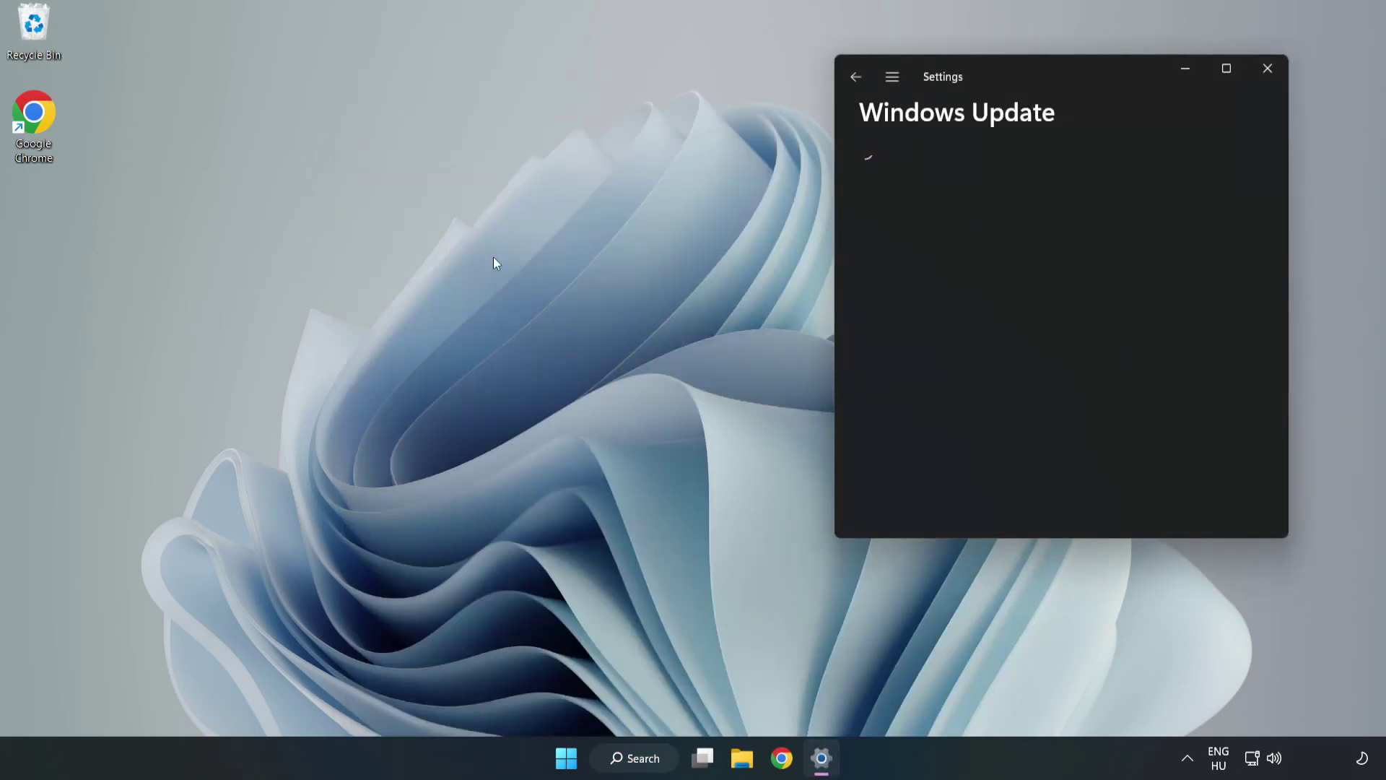
Step: Maximize Settings, check for updates (Defender KB2267602 installs), then close the Settings window
left_click(1227, 68)
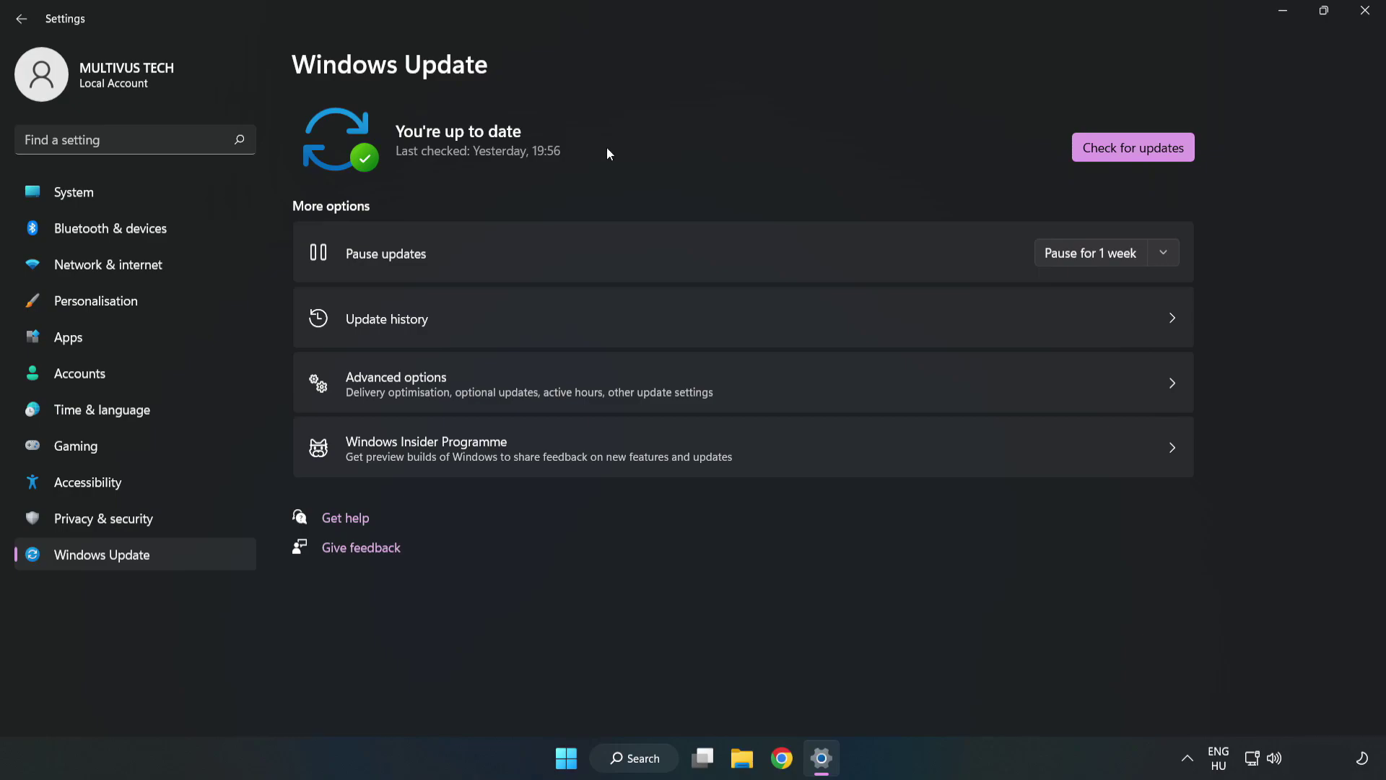
left_click(1137, 150)
left_click(1368, 20)
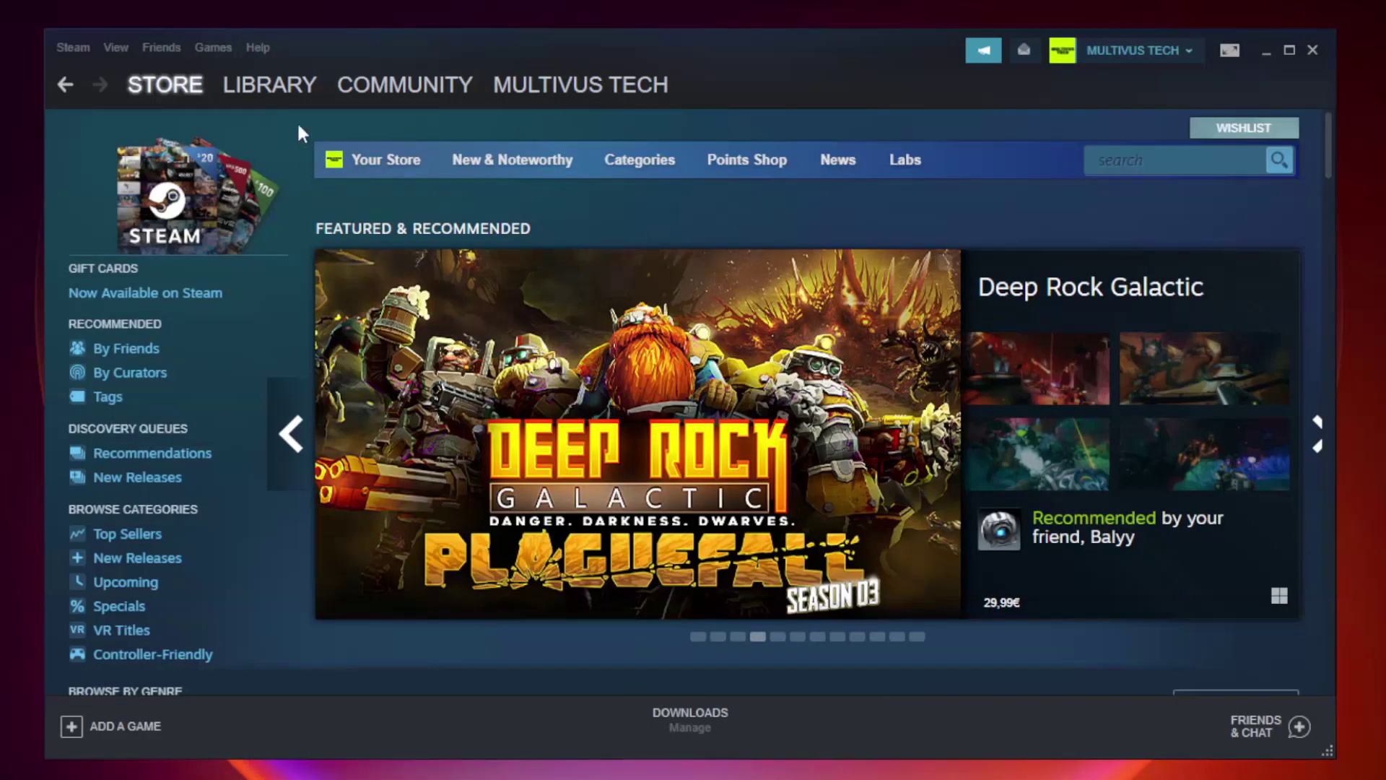
Step: Switch Steam to the Library and bring up the options menu for the game under Favorites
mouse_move(276, 88)
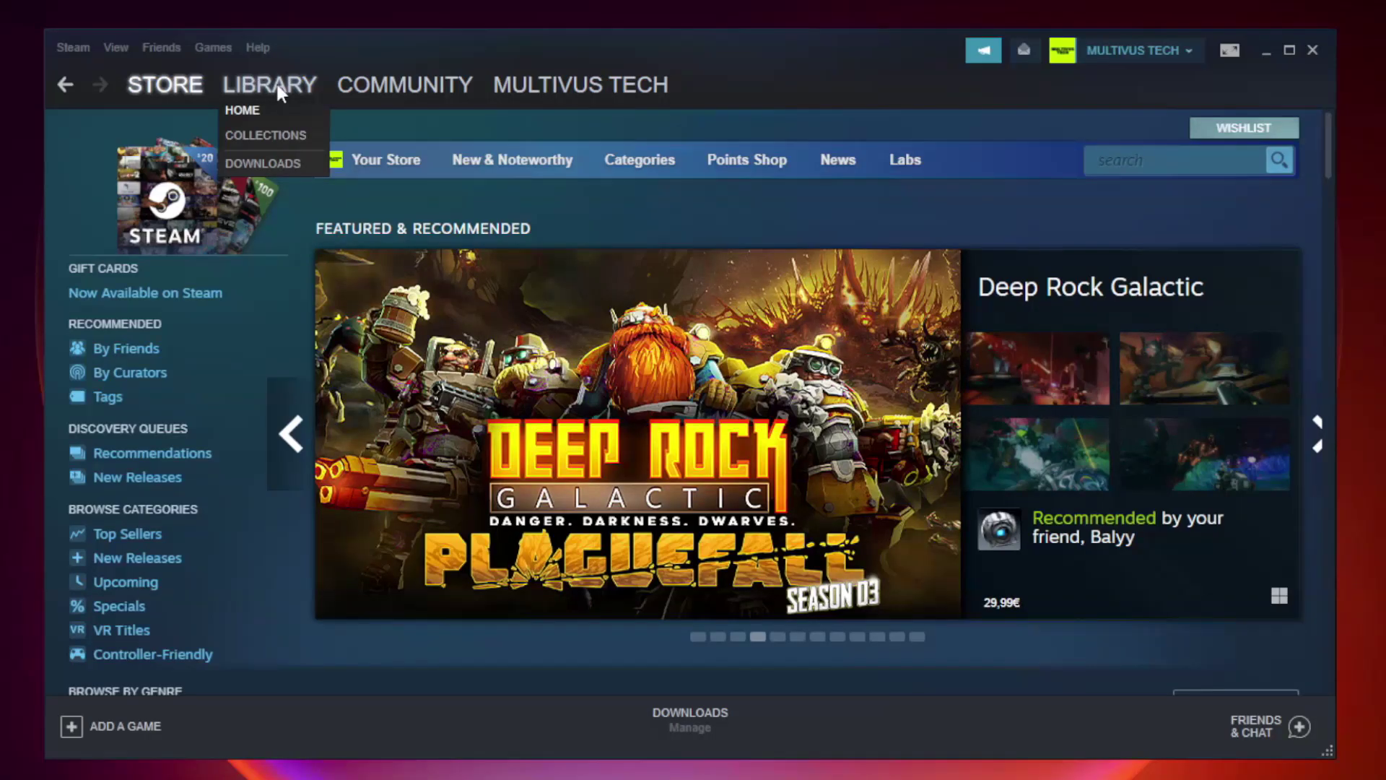
left_click(276, 88)
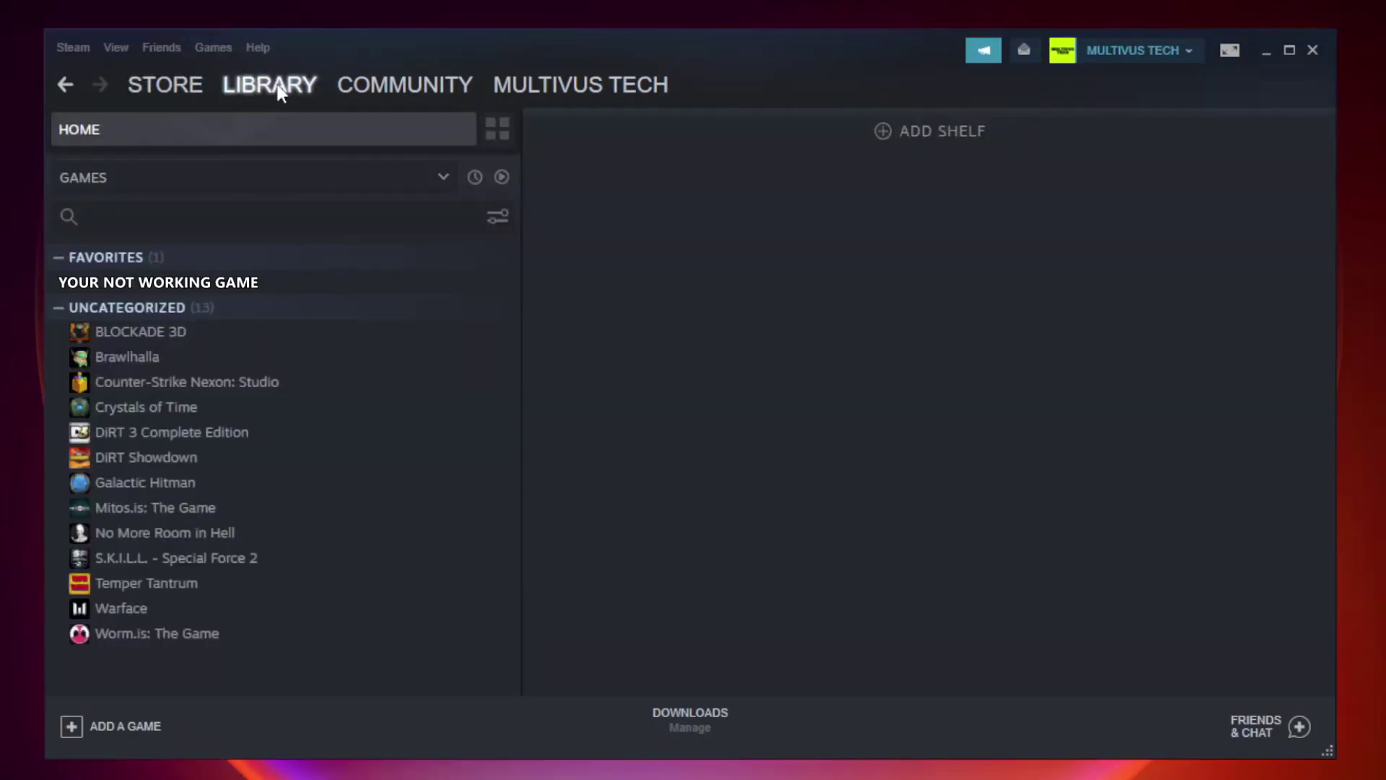
right_click(300, 288)
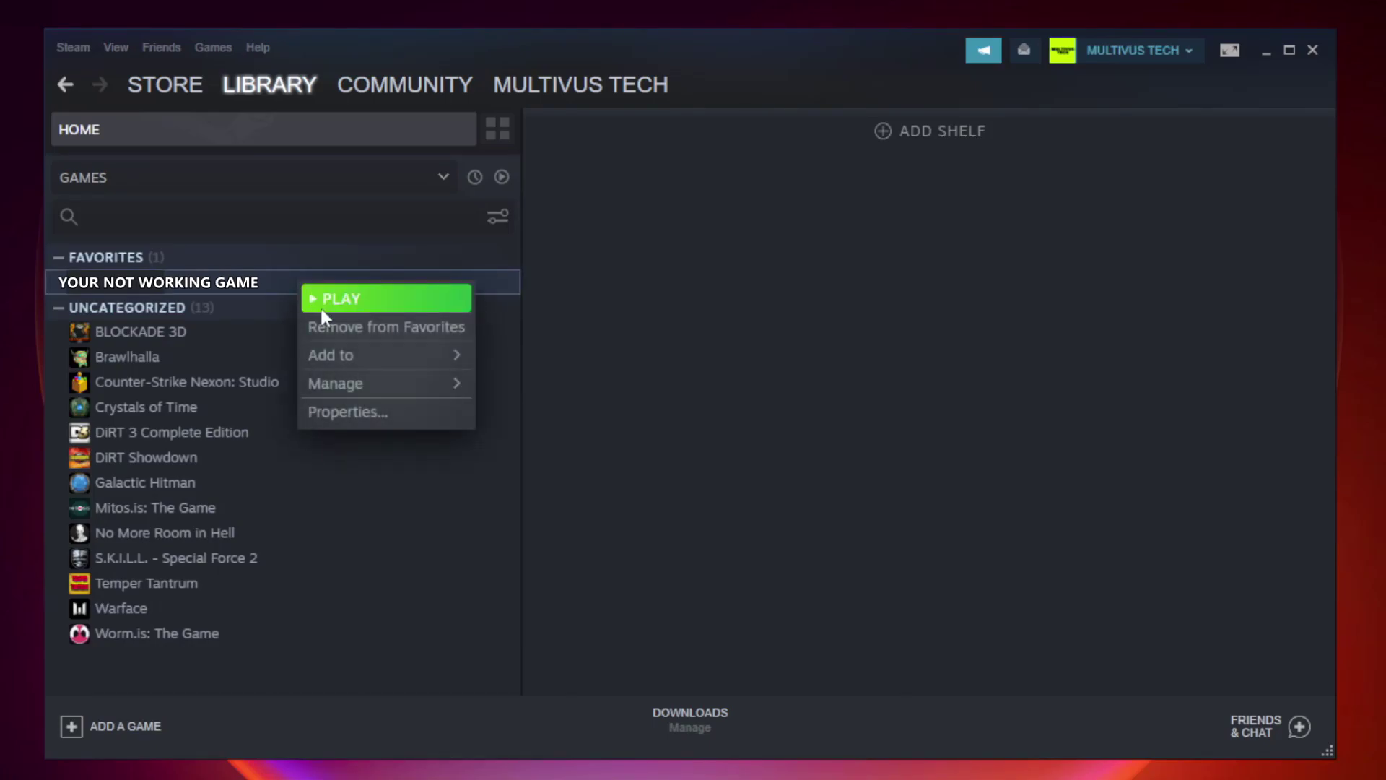
Step: Open Unturned's Properties and, under Local Files, verify the integrity of its game files
left_click(383, 412)
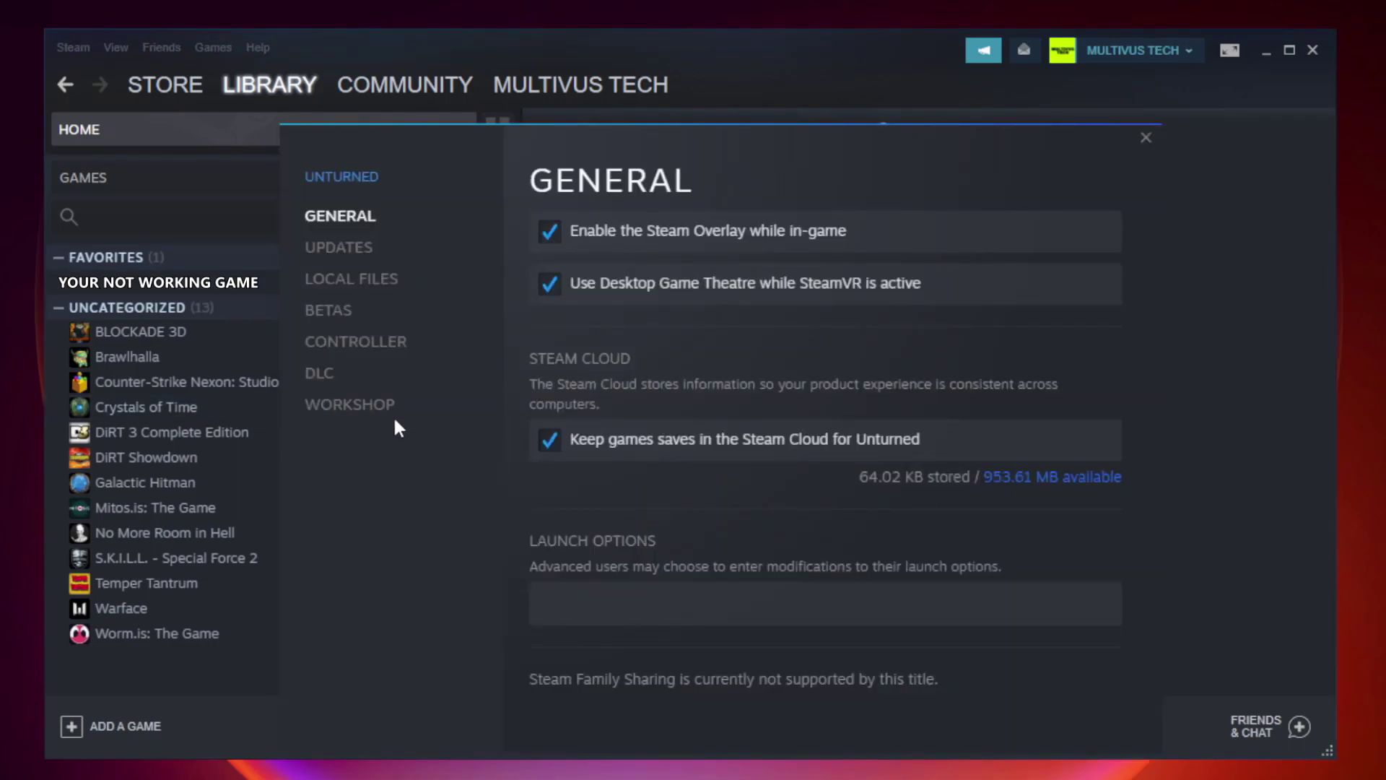
left_click(368, 285)
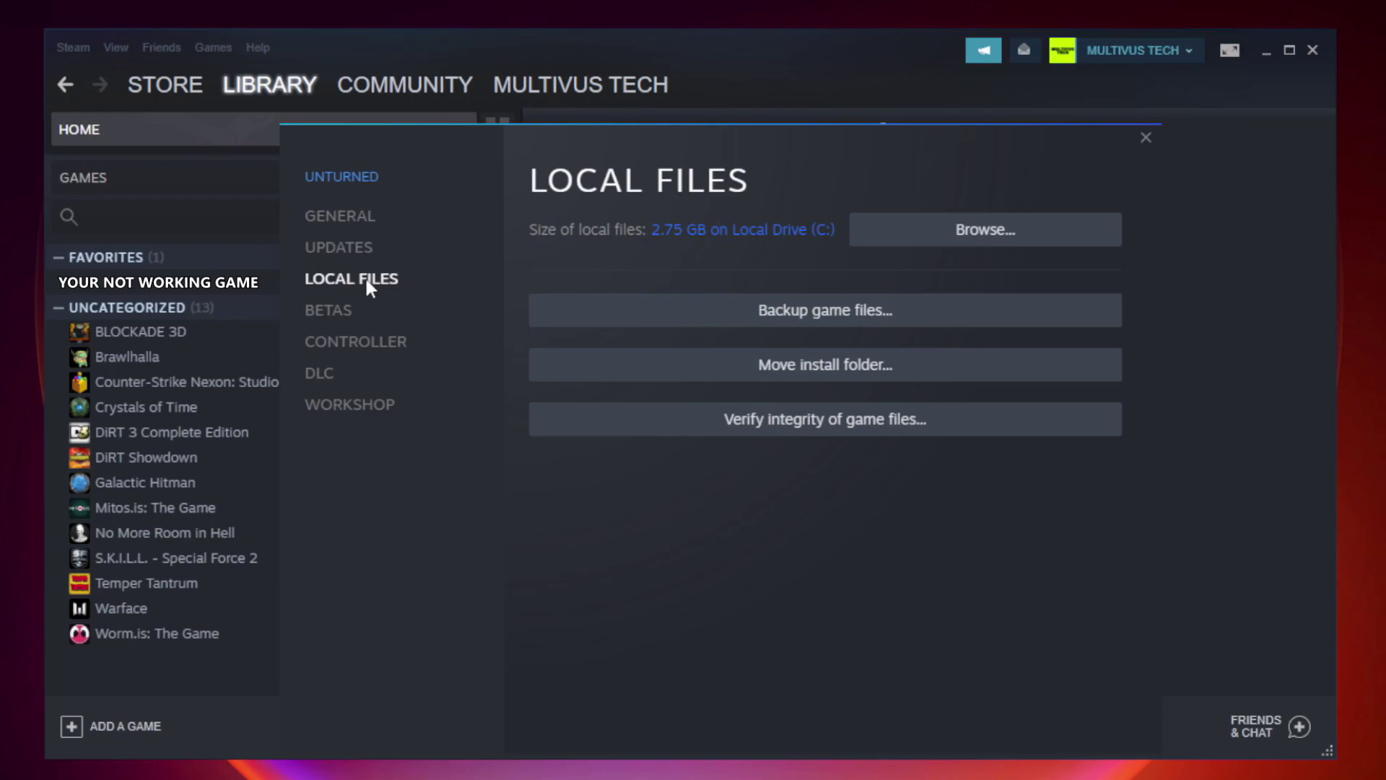
left_click(837, 426)
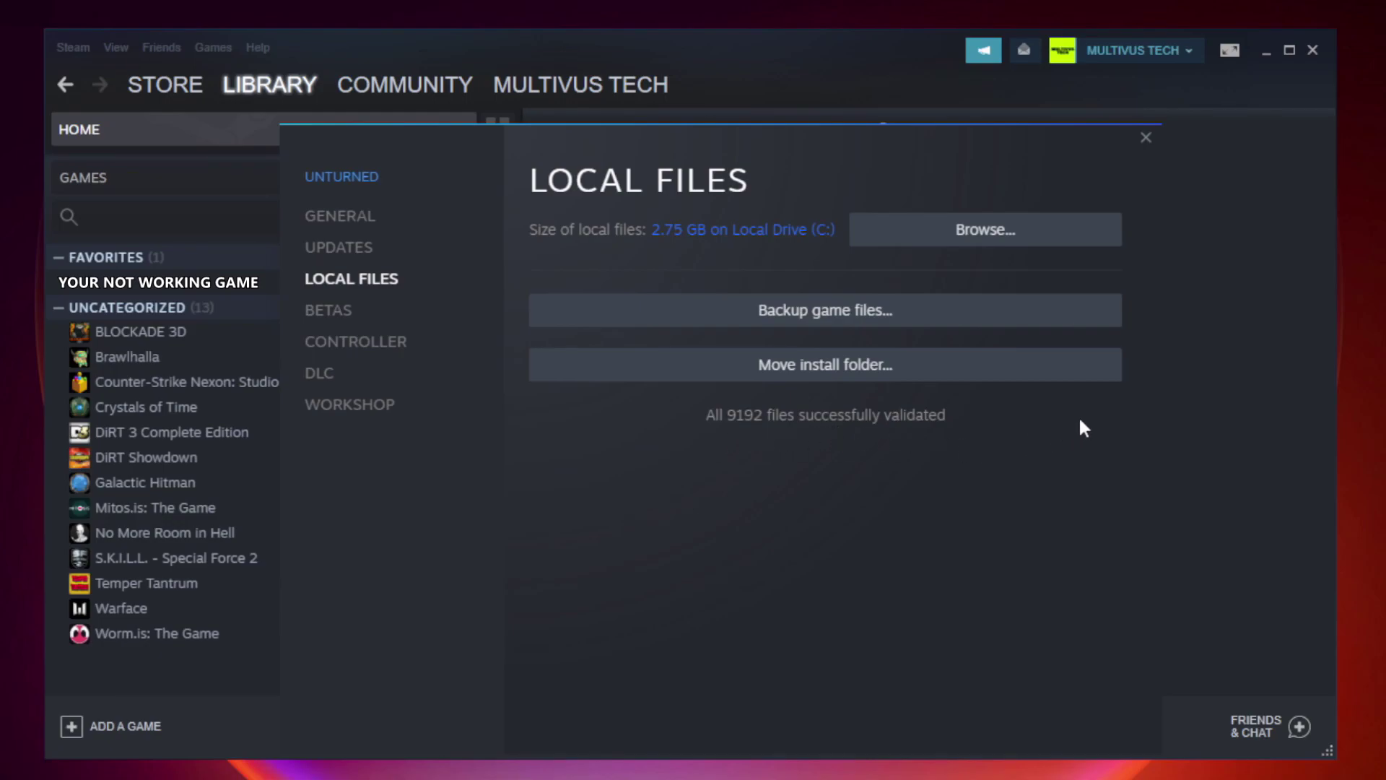
Step: Browse to the game's install folder and bring up the menu for the YOUR NOT WORKING GAME shortcut
left_click(991, 246)
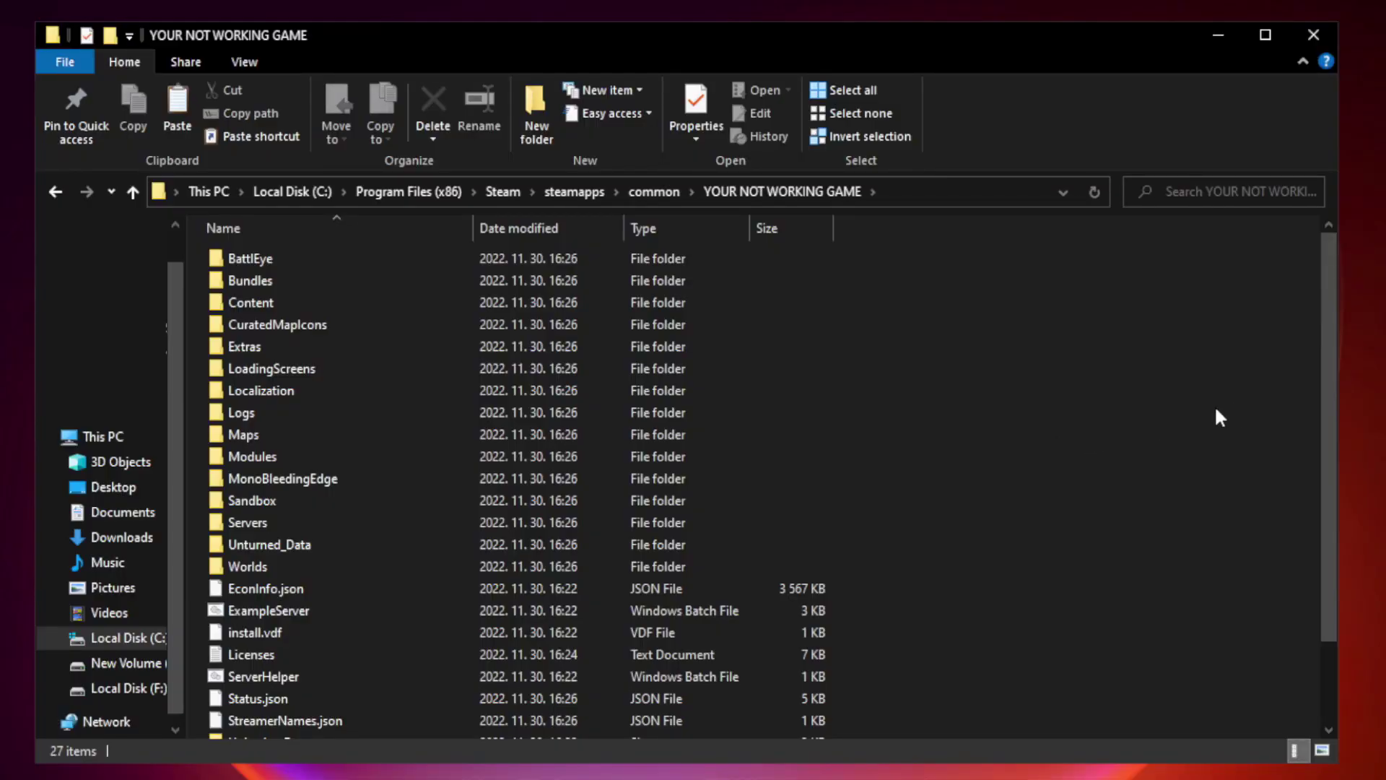
left_click_drag(1330, 379, 1331, 497)
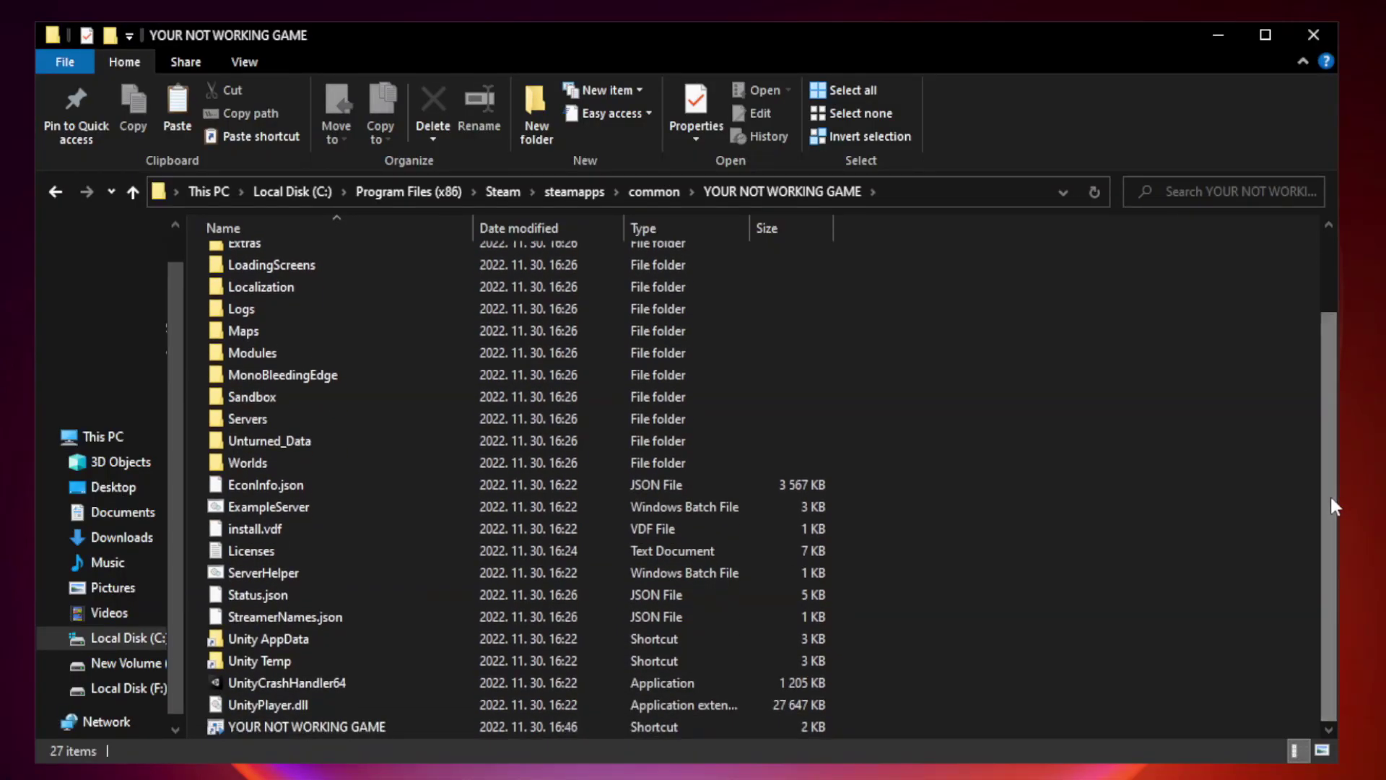
left_click(552, 727)
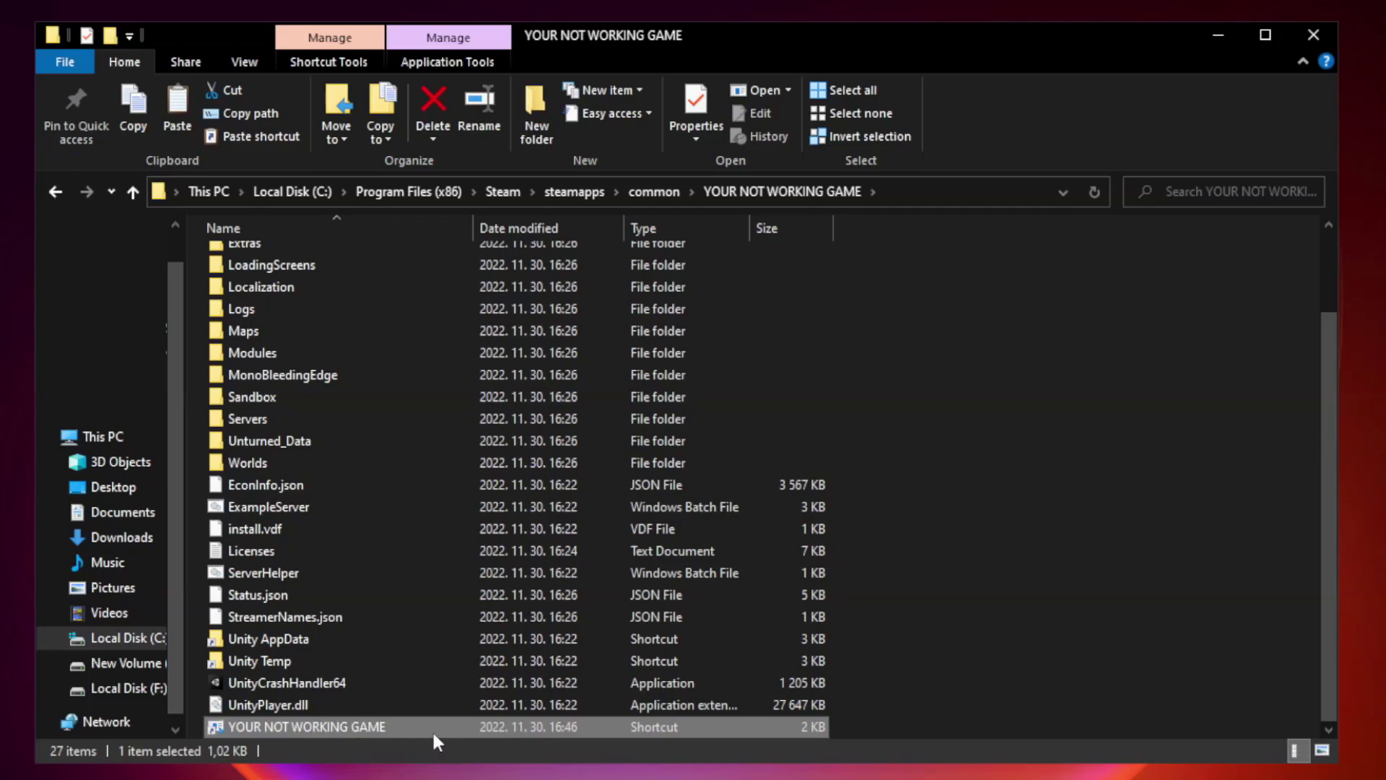
right_click(469, 724)
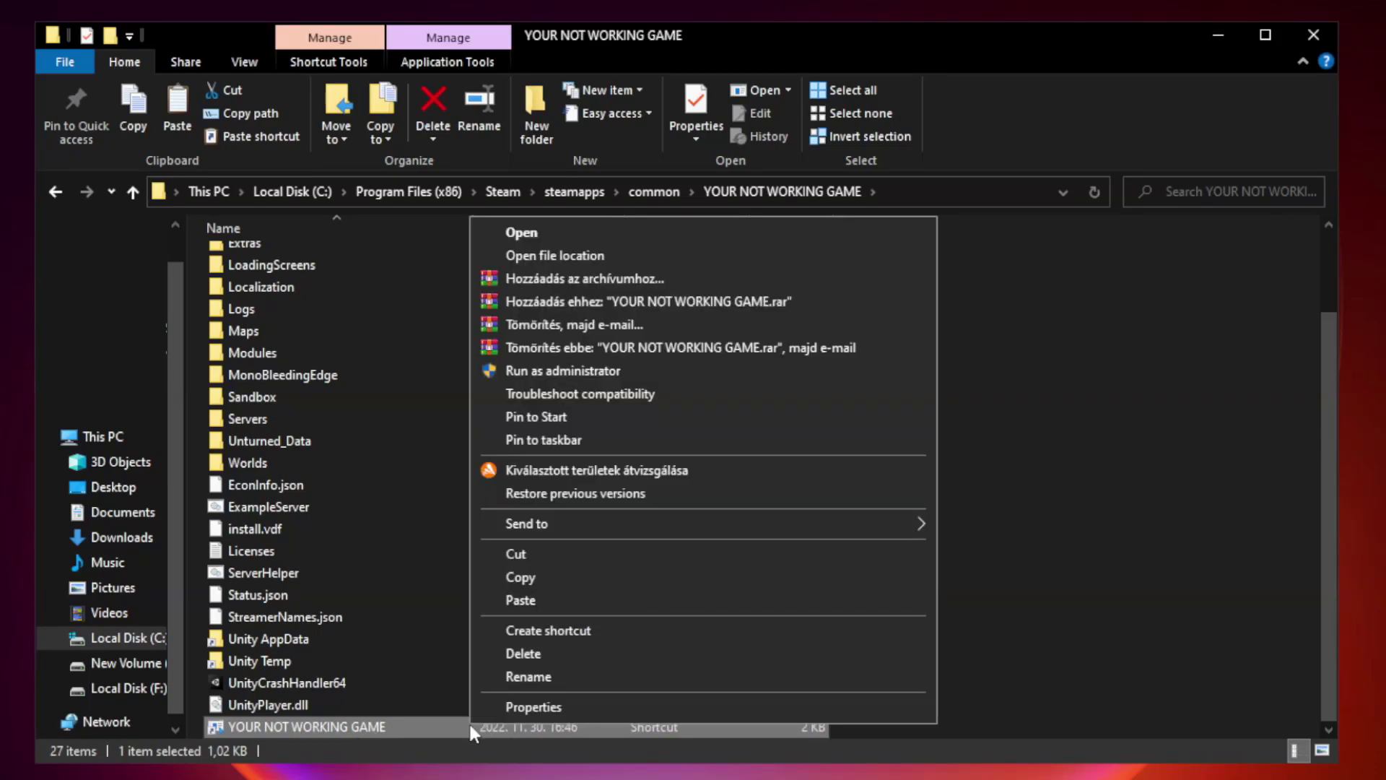
Step: Set the shortcut to Windows 8 compatibility, disable fullscreen optimizations, run as administrator, and apply
left_click(698, 706)
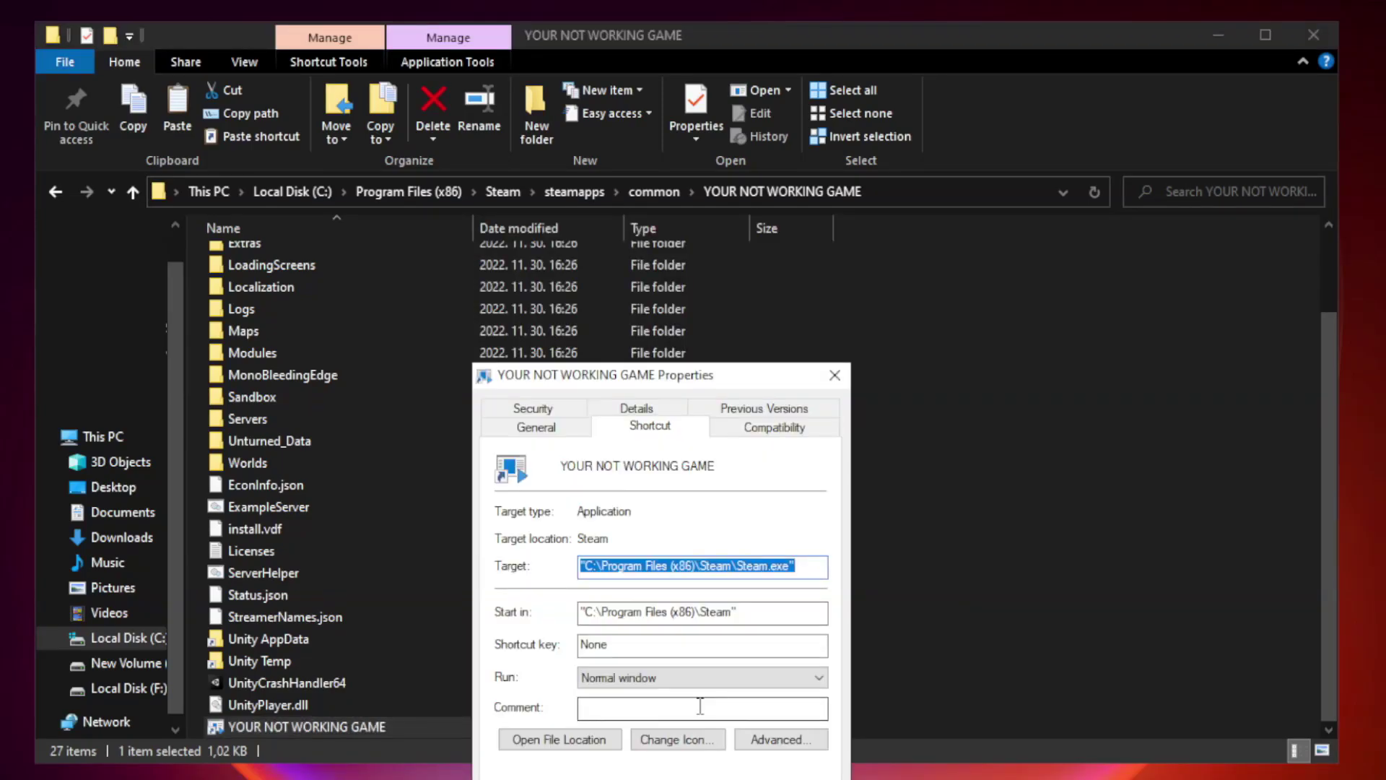
left_click_drag(688, 377, 686, 156)
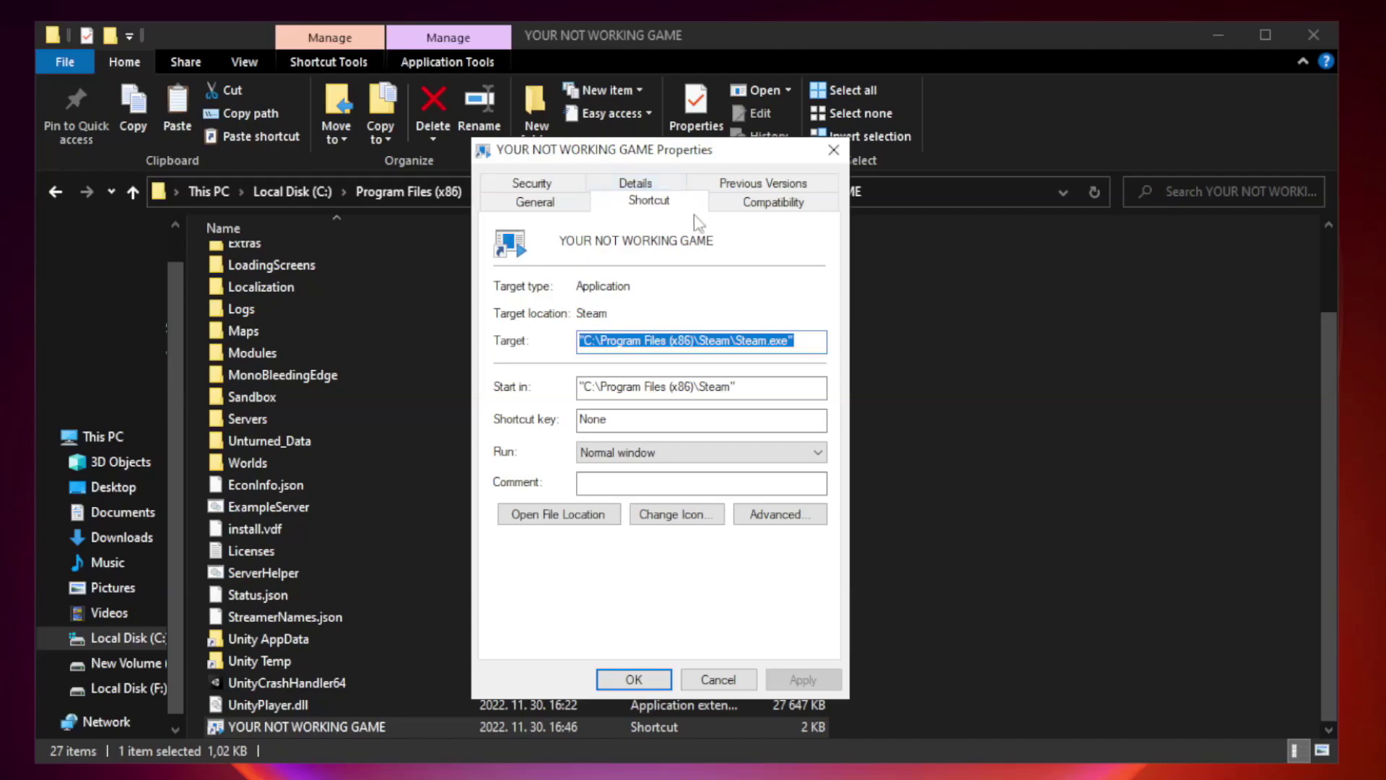
left_click(767, 206)
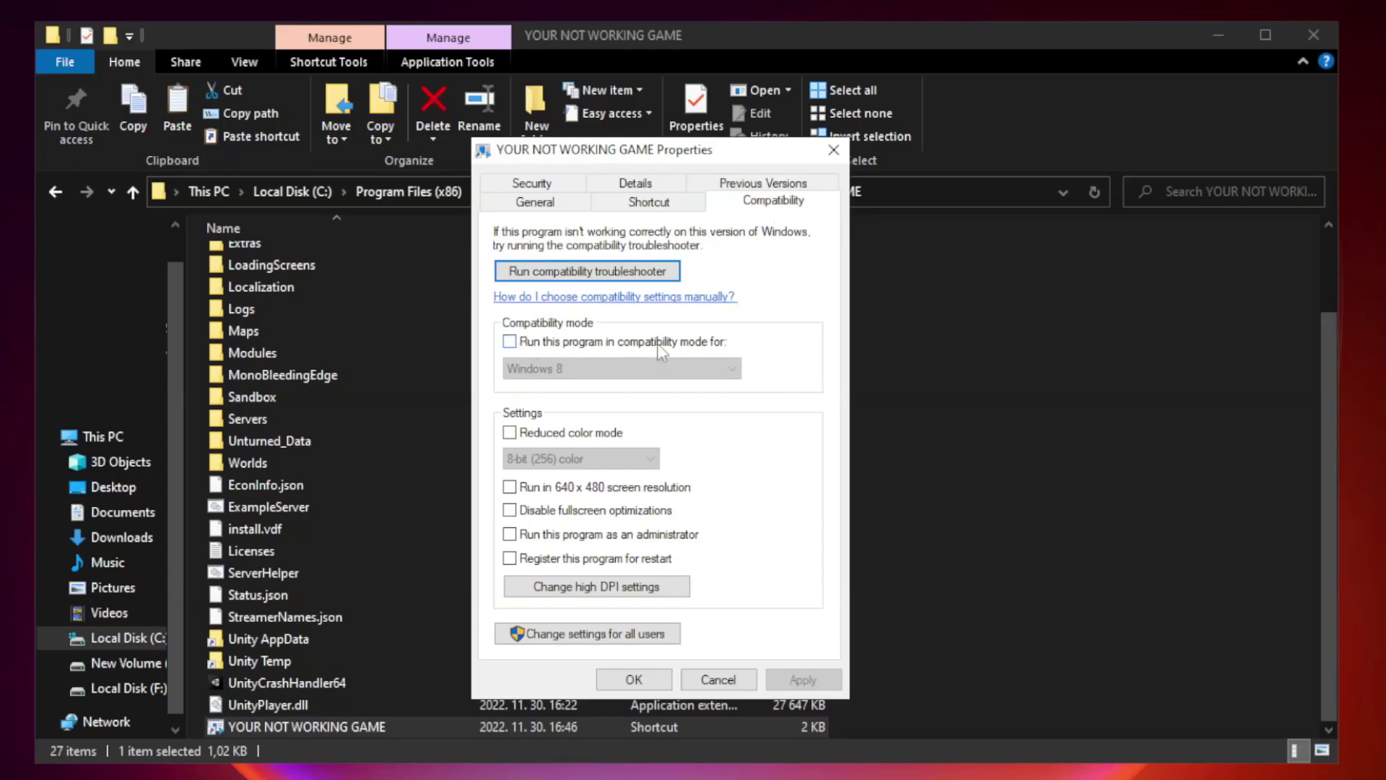
left_click(552, 349)
left_click(575, 364)
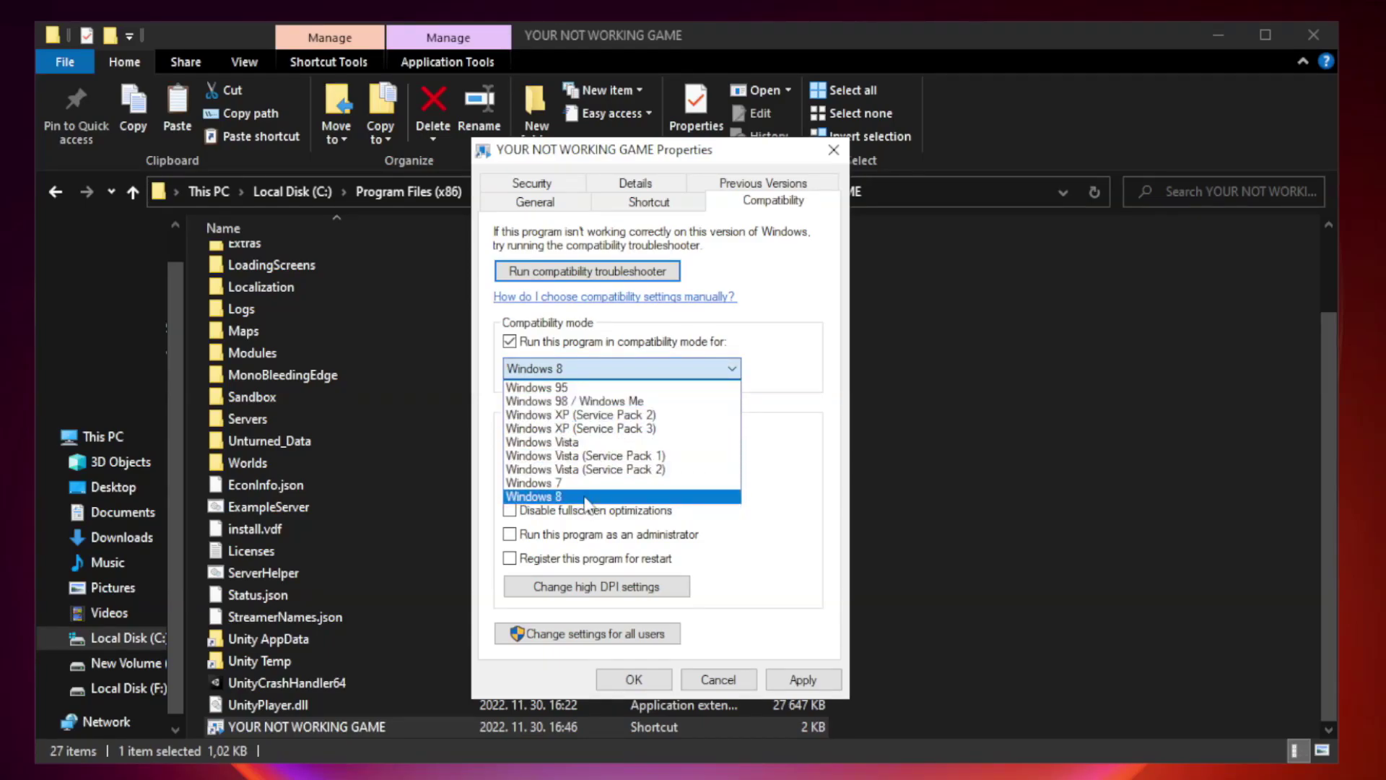
left_click(586, 498)
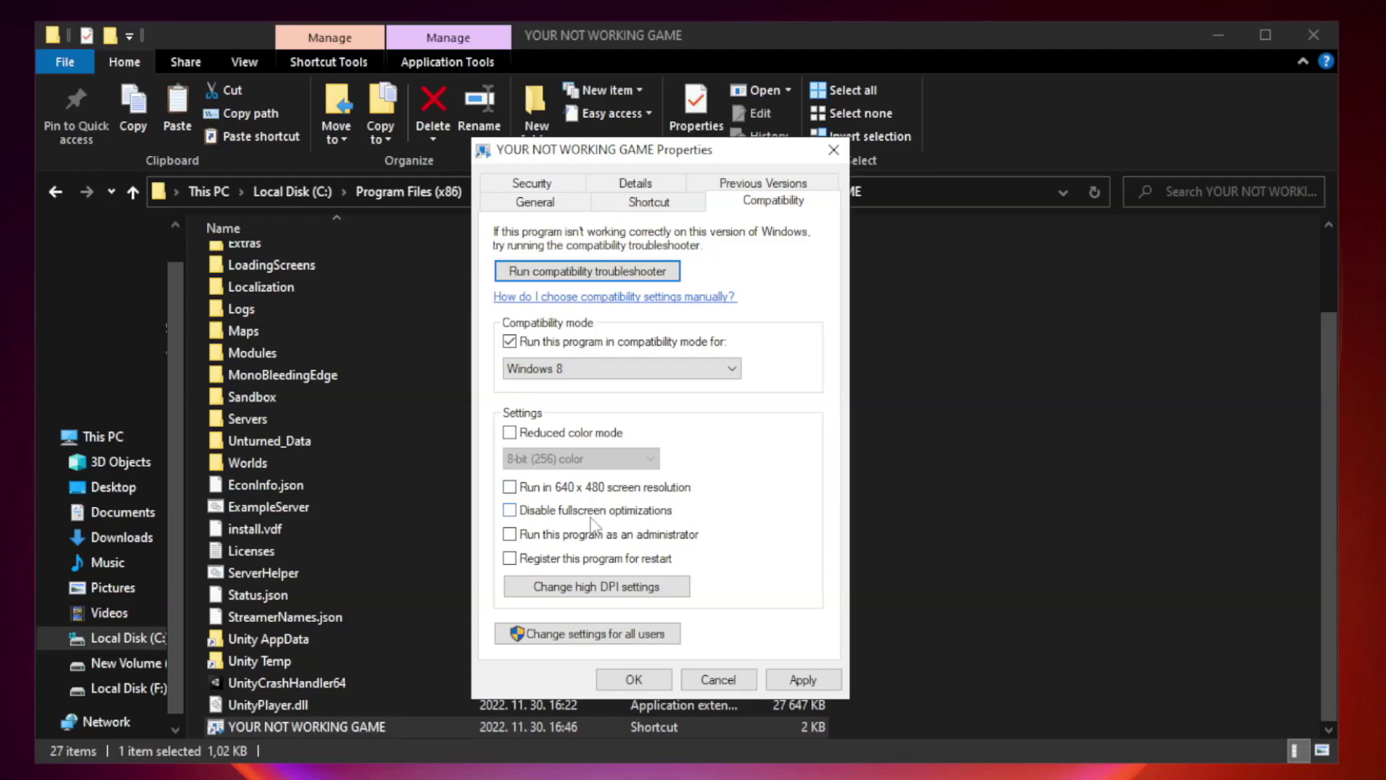
left_click(543, 514)
left_click(545, 539)
left_click(813, 685)
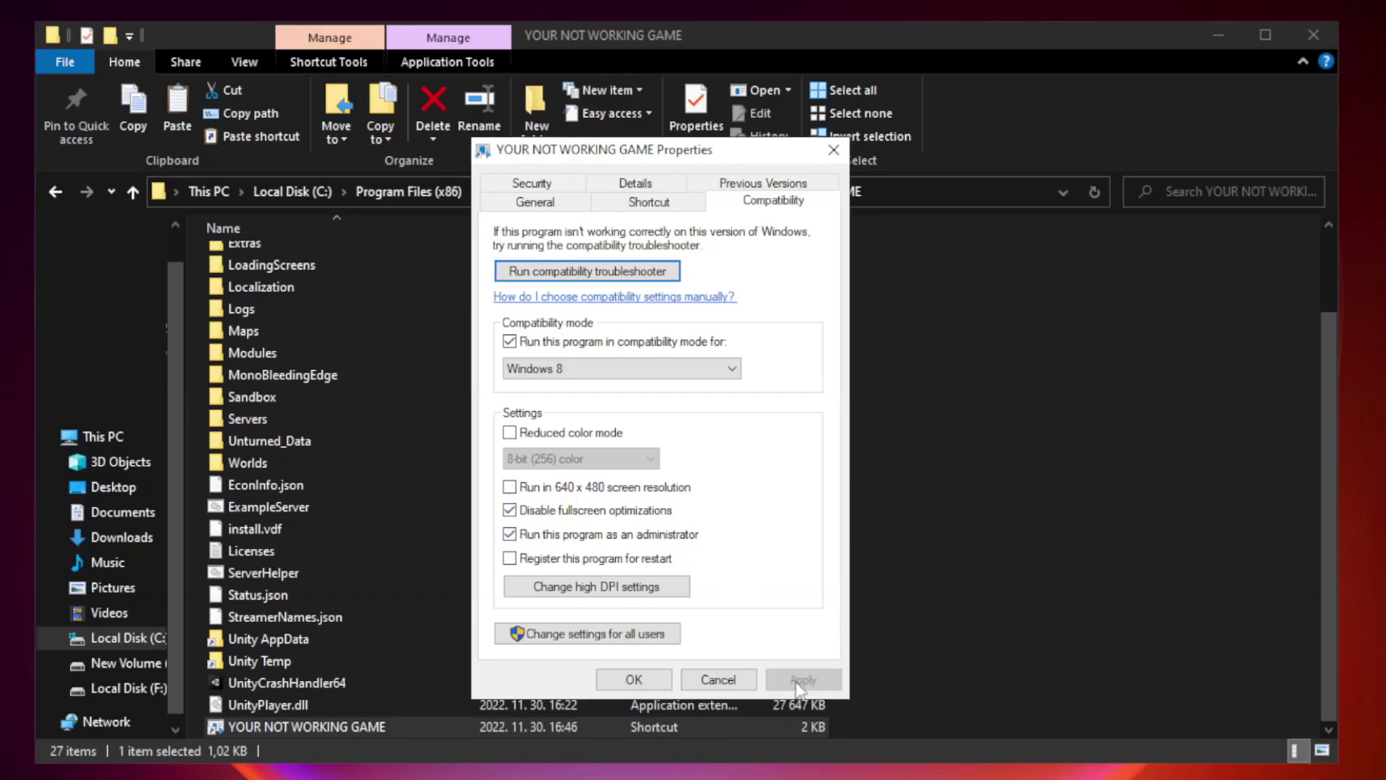
left_click(633, 680)
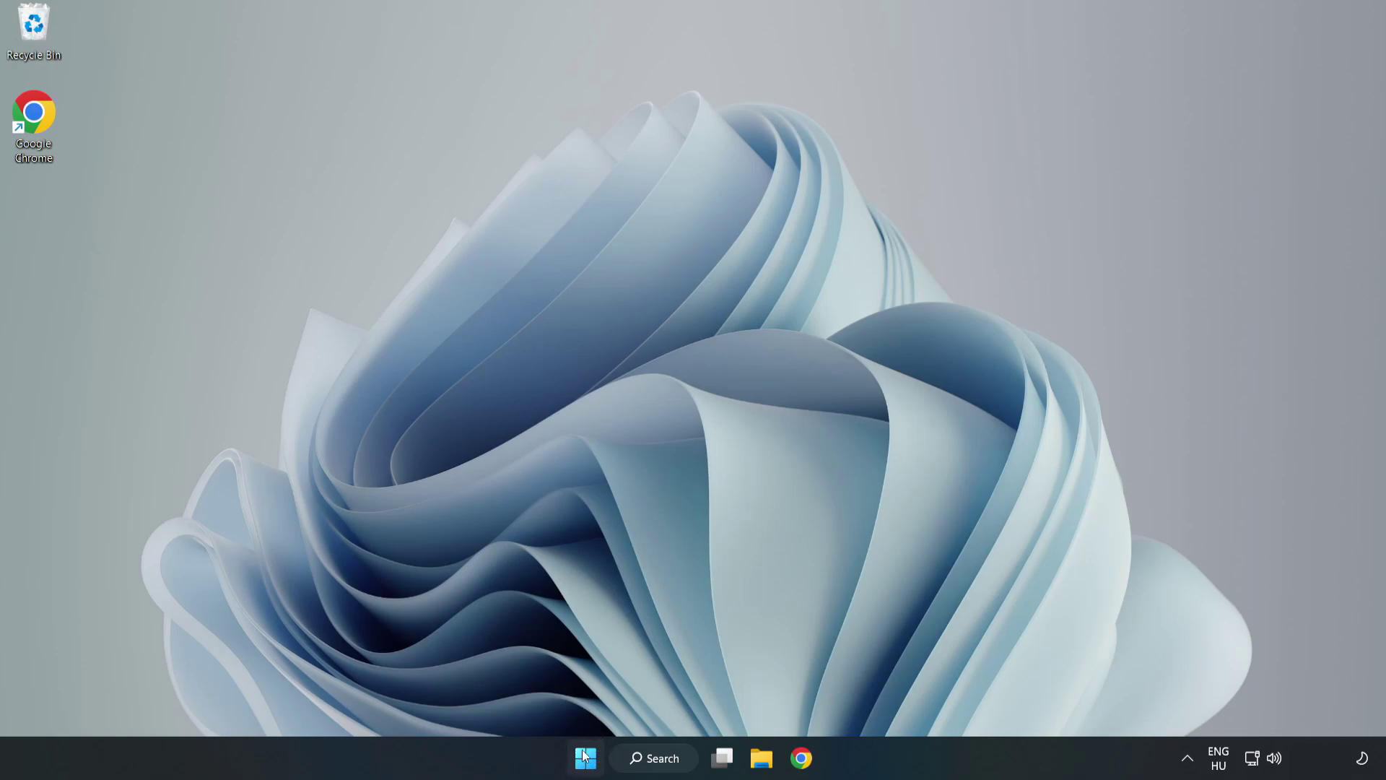
Step: Launch Task Manager from the Start button's Win+X quick menu
right_click(588, 762)
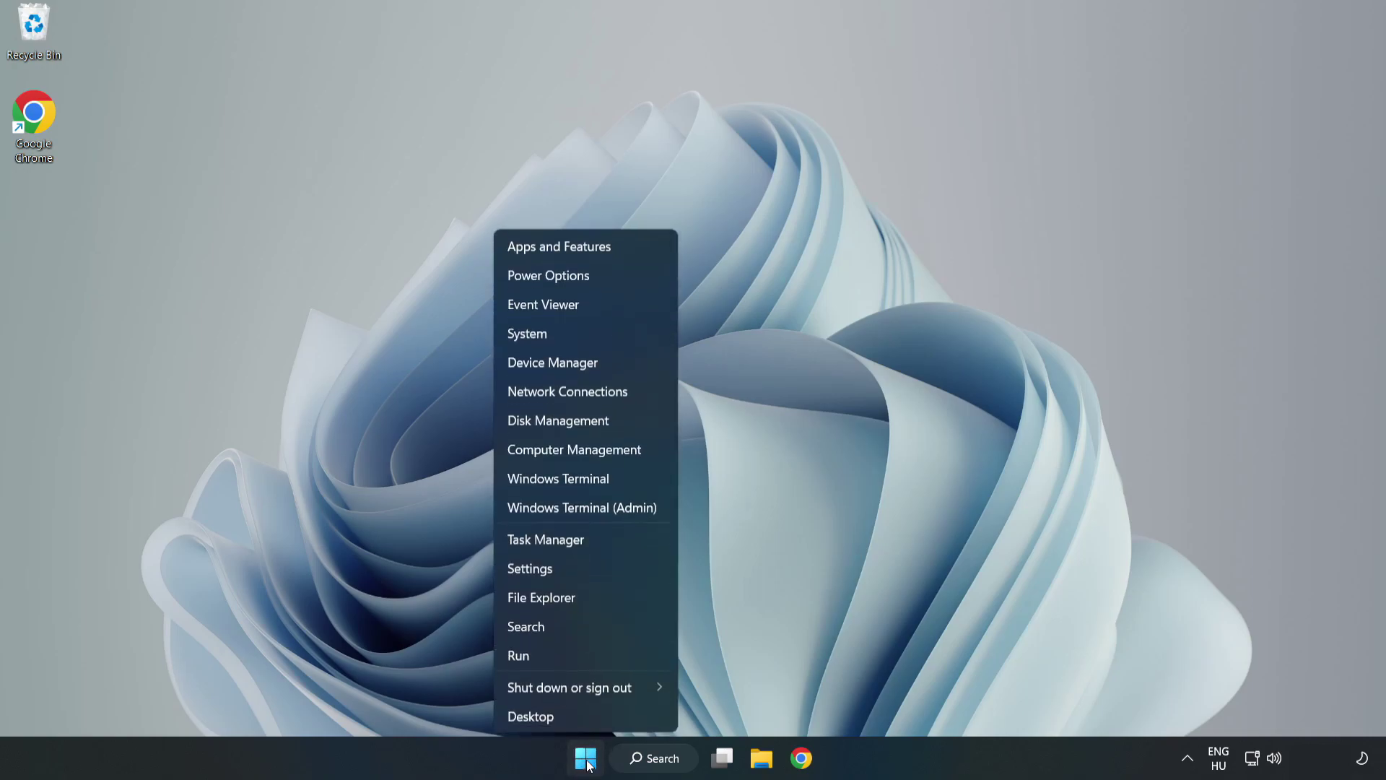
left_click(585, 544)
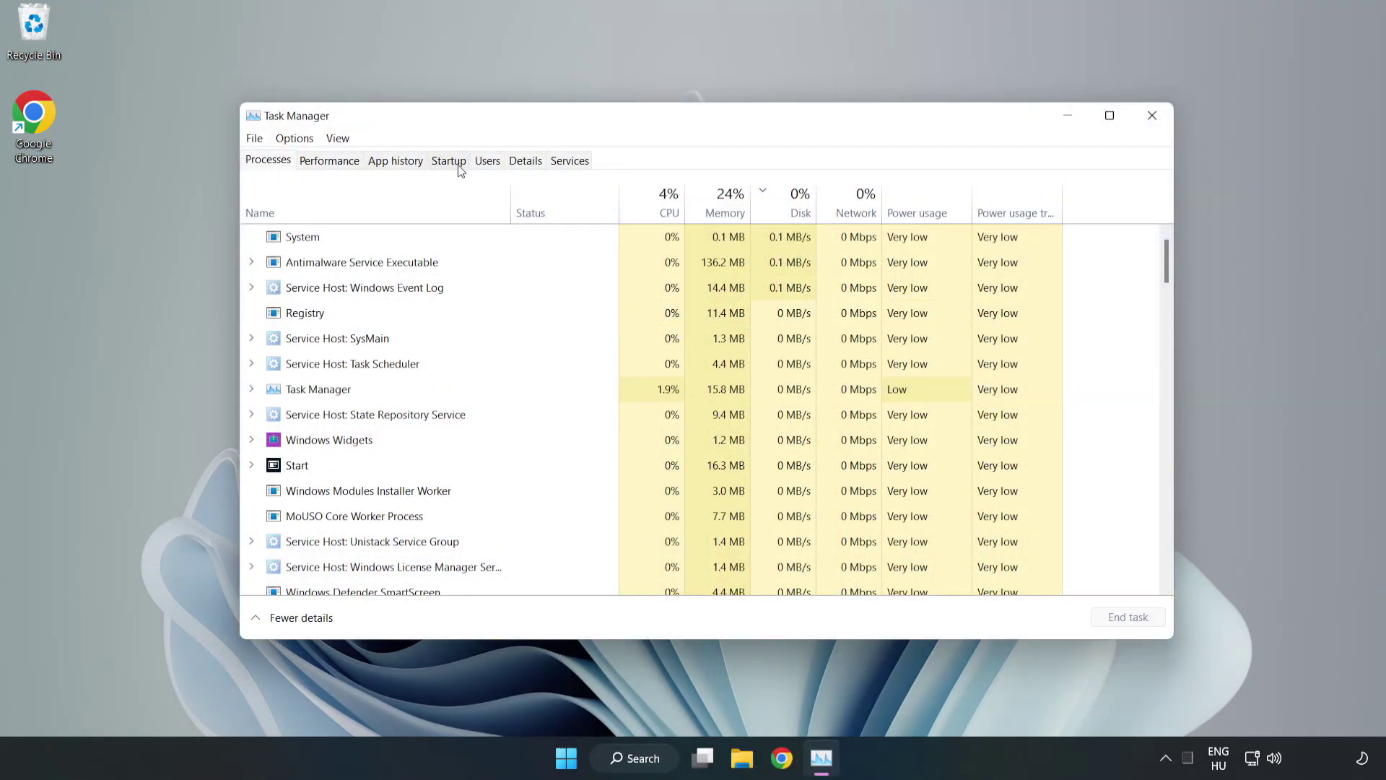
Step: Disable Cortana, Microsoft Edge, Microsoft Teams and Phone Link as startup apps, then close Task Manager
left_click(449, 162)
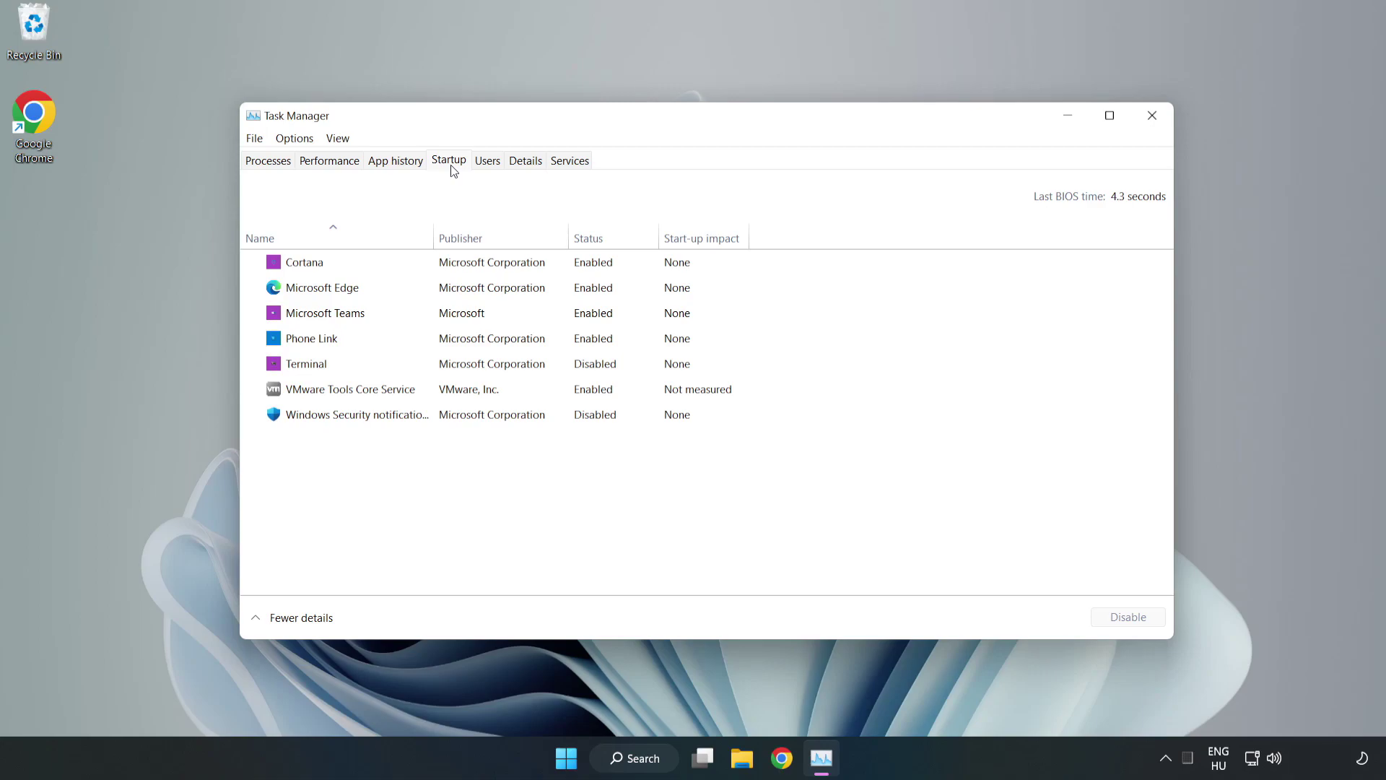
left_click(479, 272)
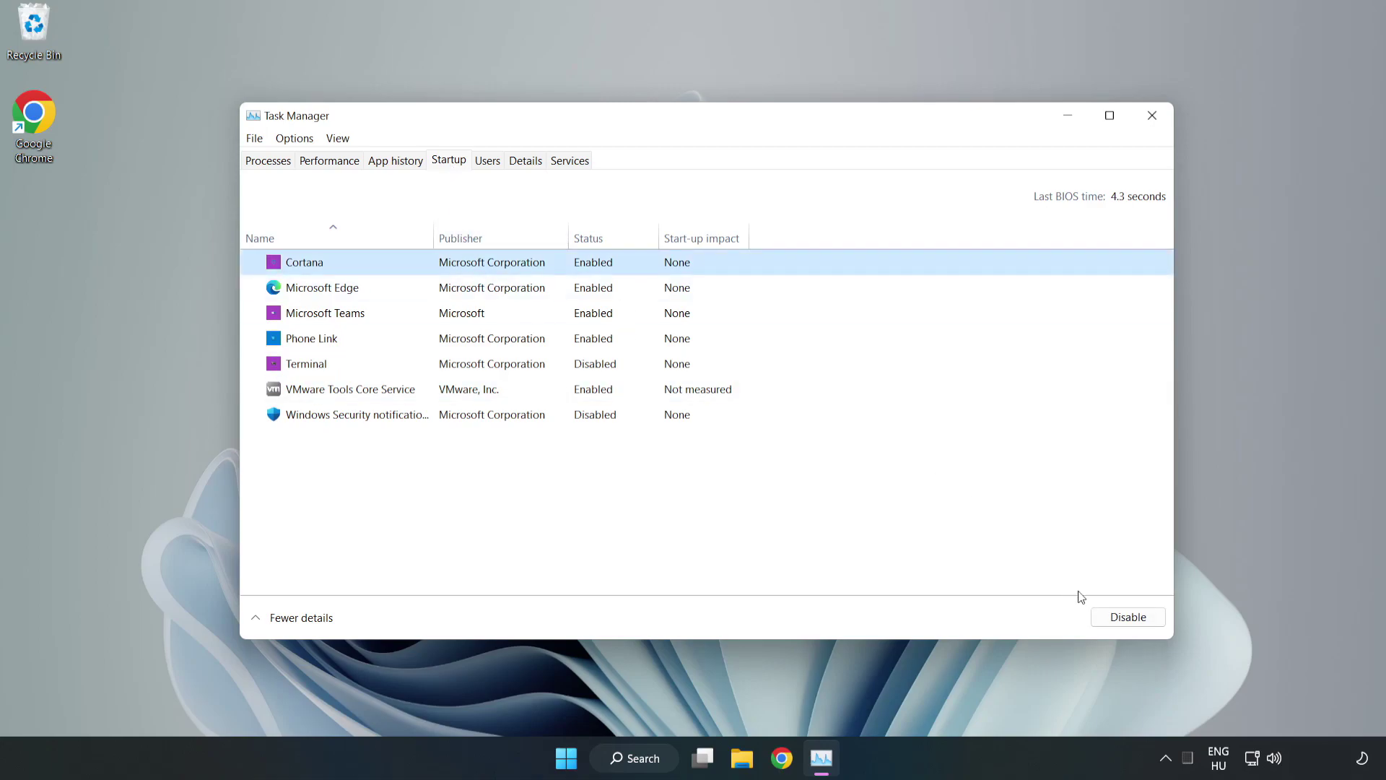
left_click(1123, 617)
left_click(602, 287)
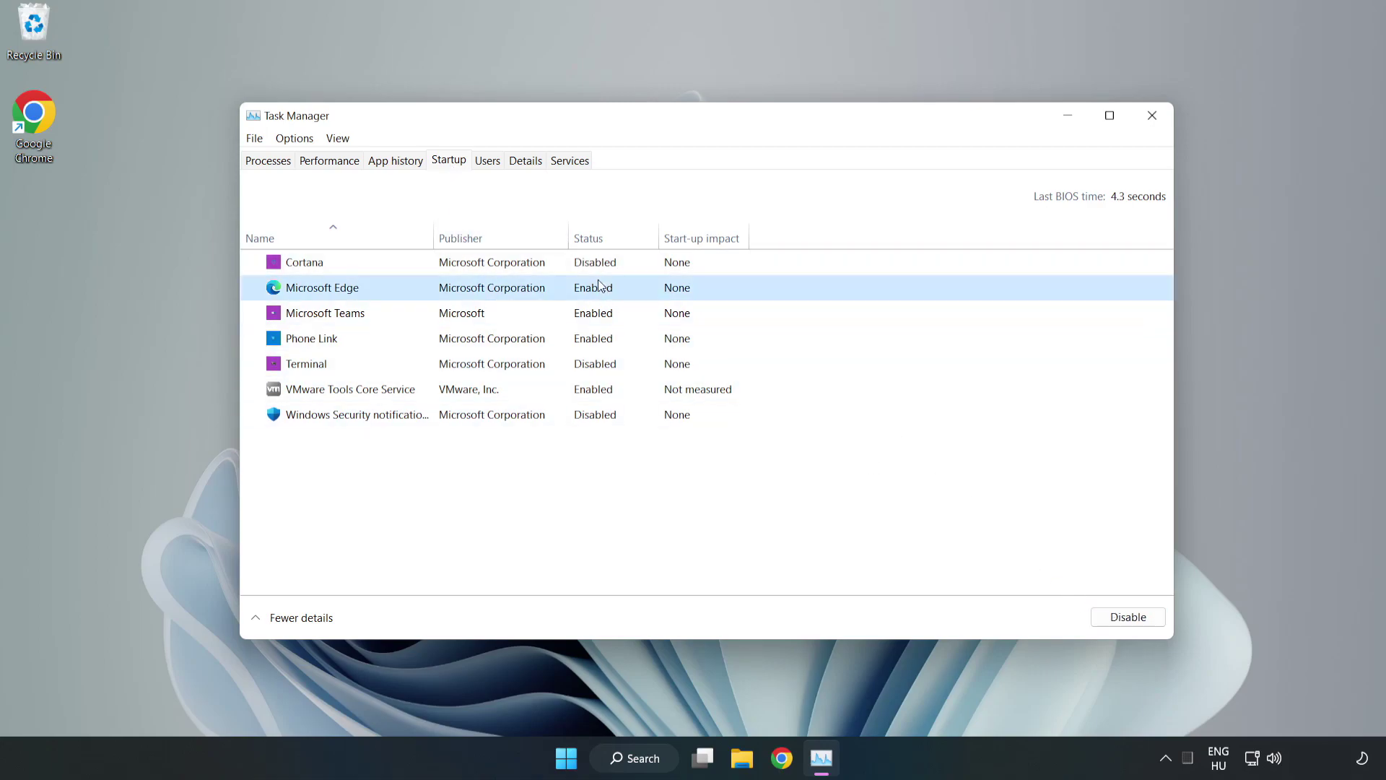
left_click(1112, 614)
left_click(458, 318)
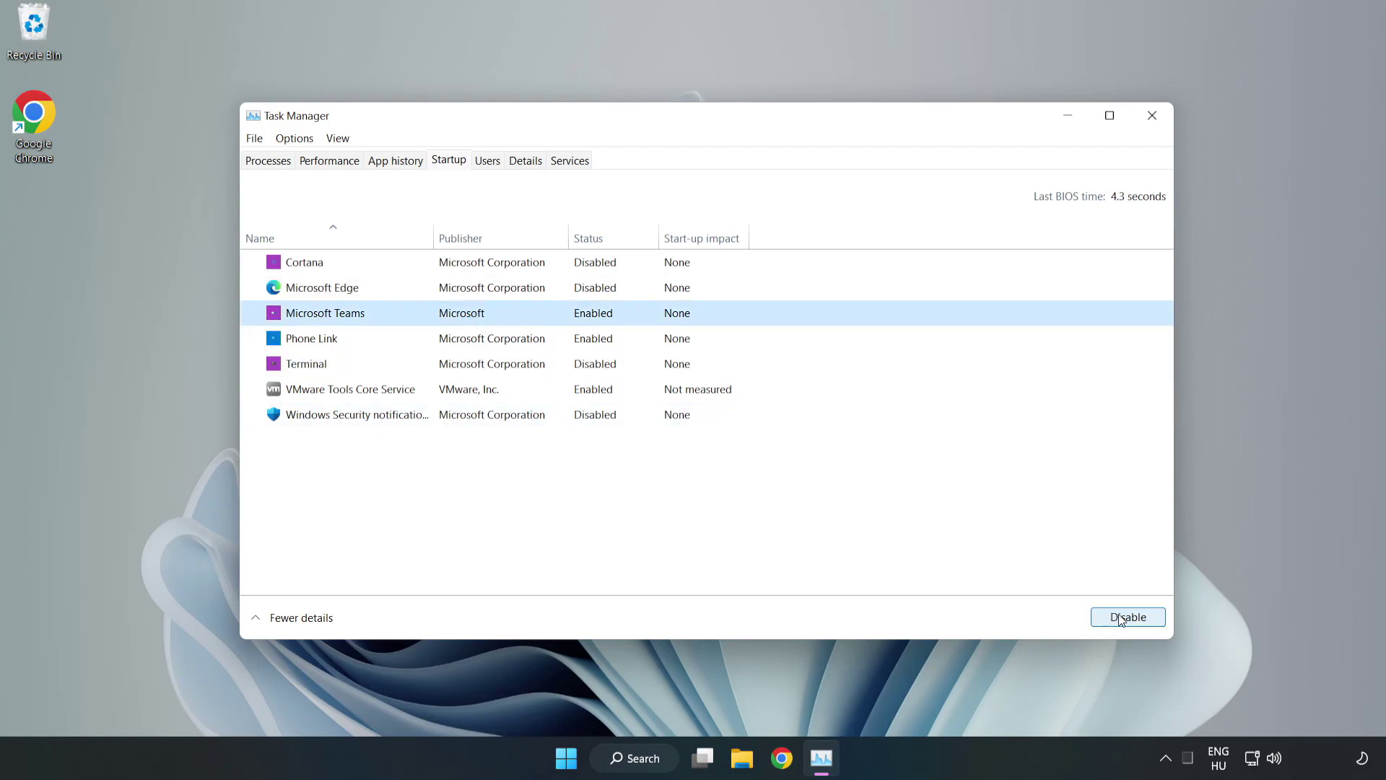
left_click(1121, 618)
left_click(460, 339)
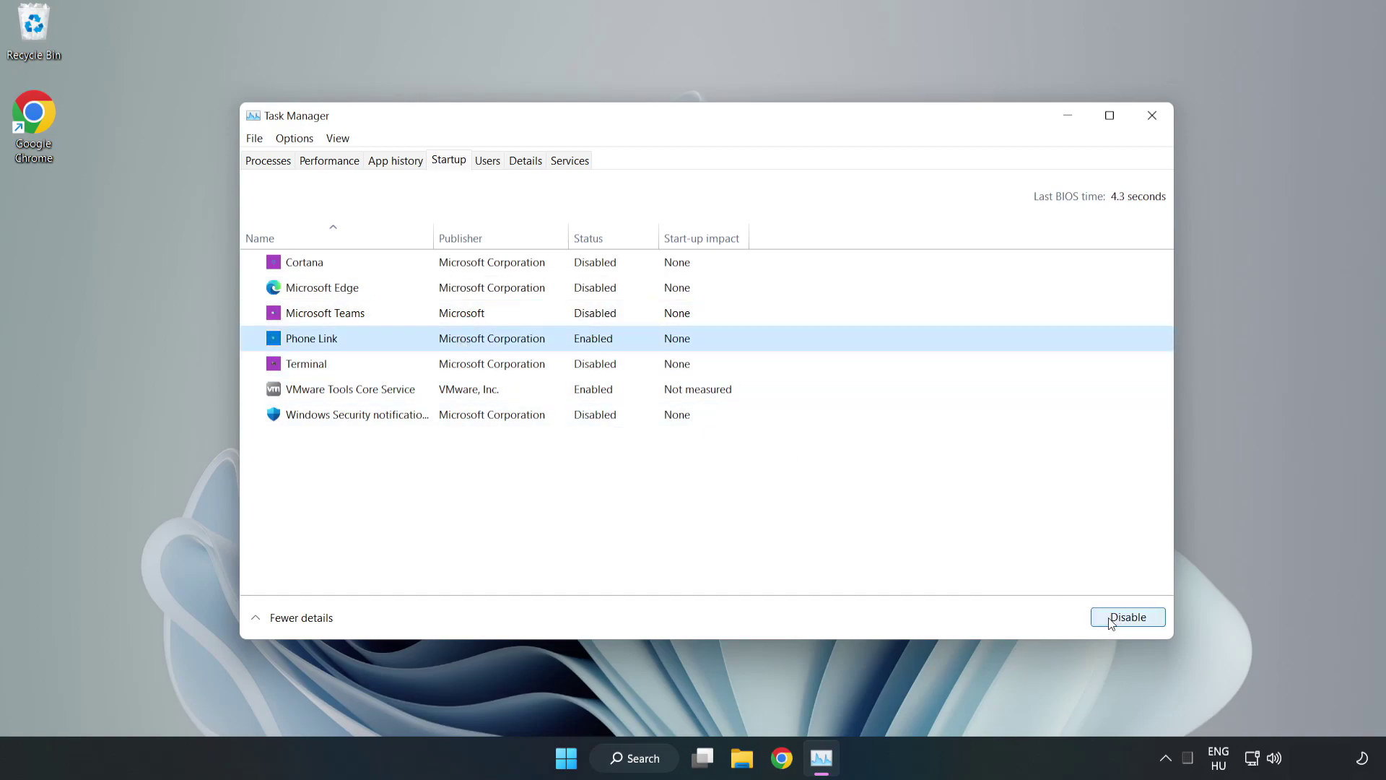
left_click(1154, 620)
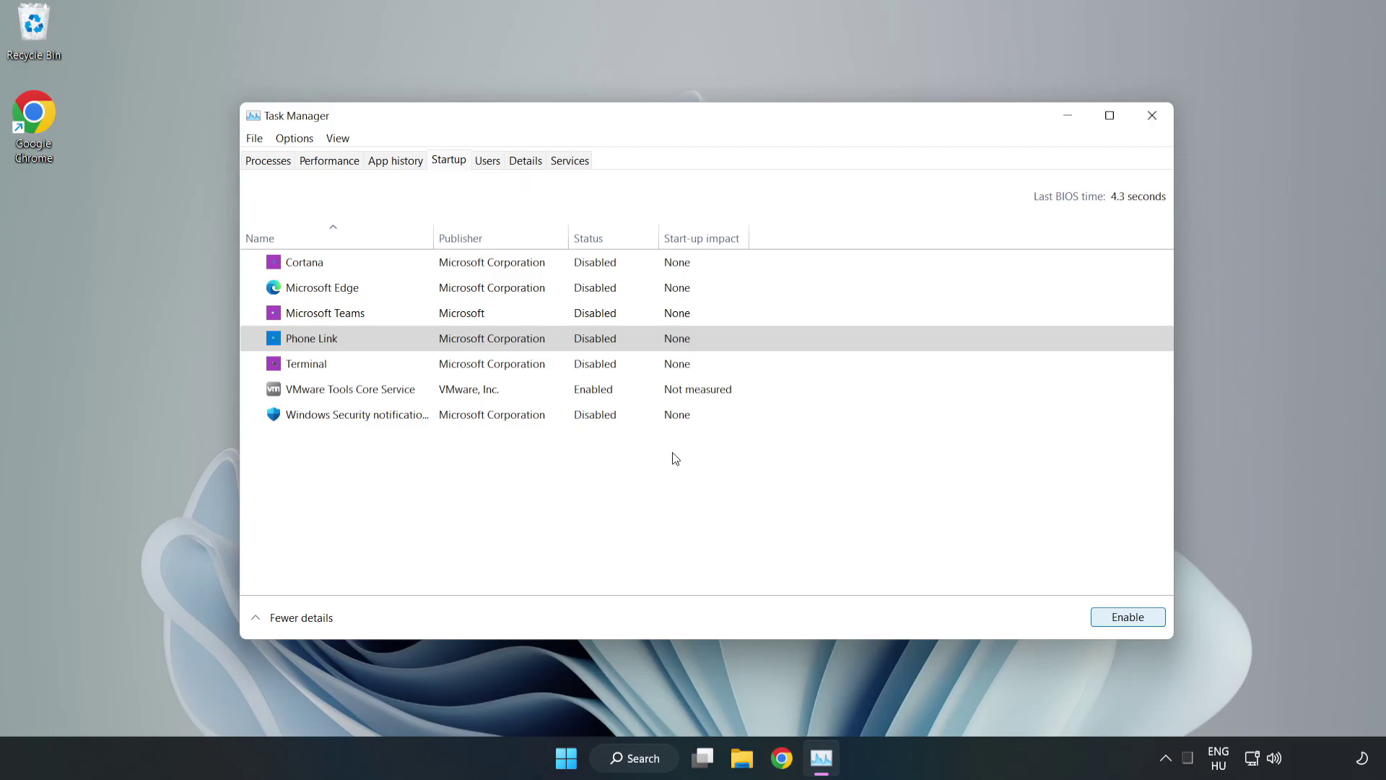
left_click(1153, 117)
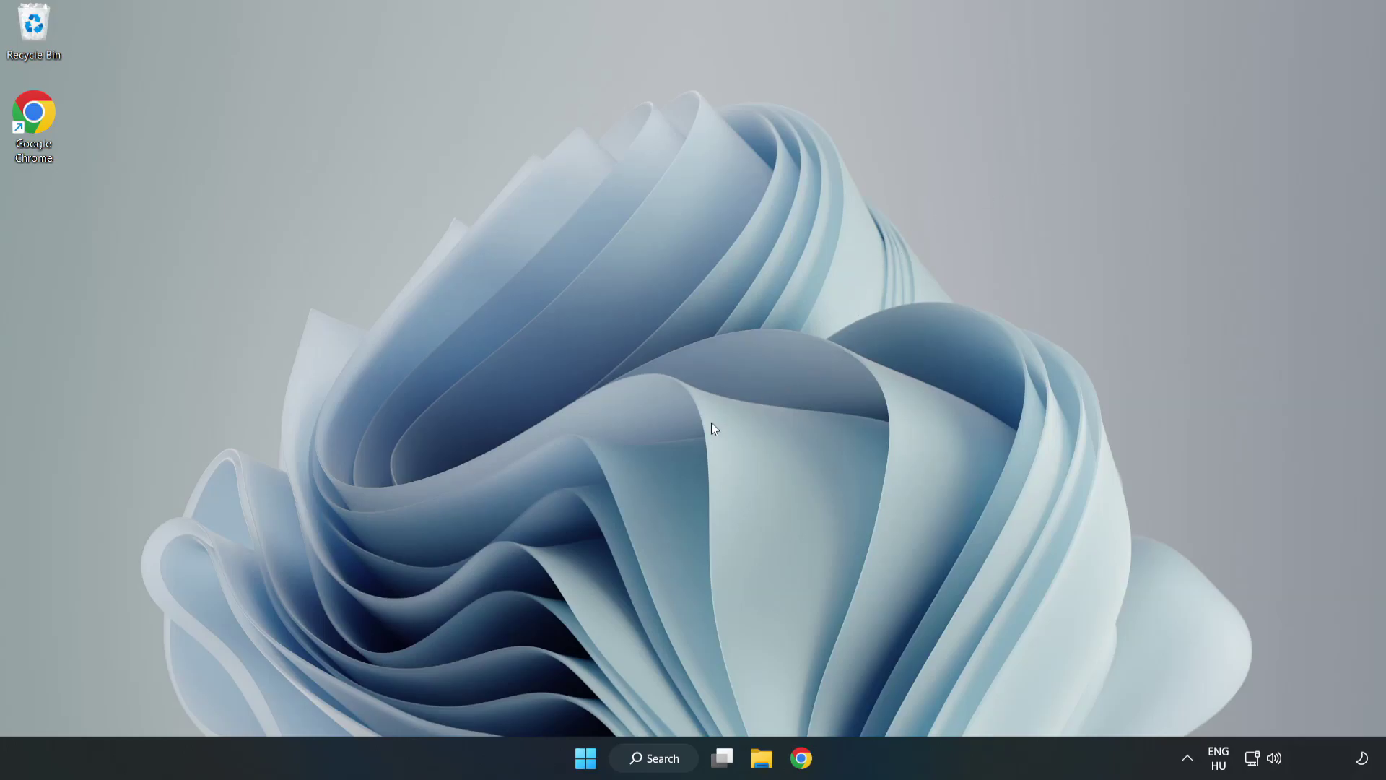
Step: Download the DirectX End-User Runtime web installer from the Microsoft Download Center page
left_click(798, 766)
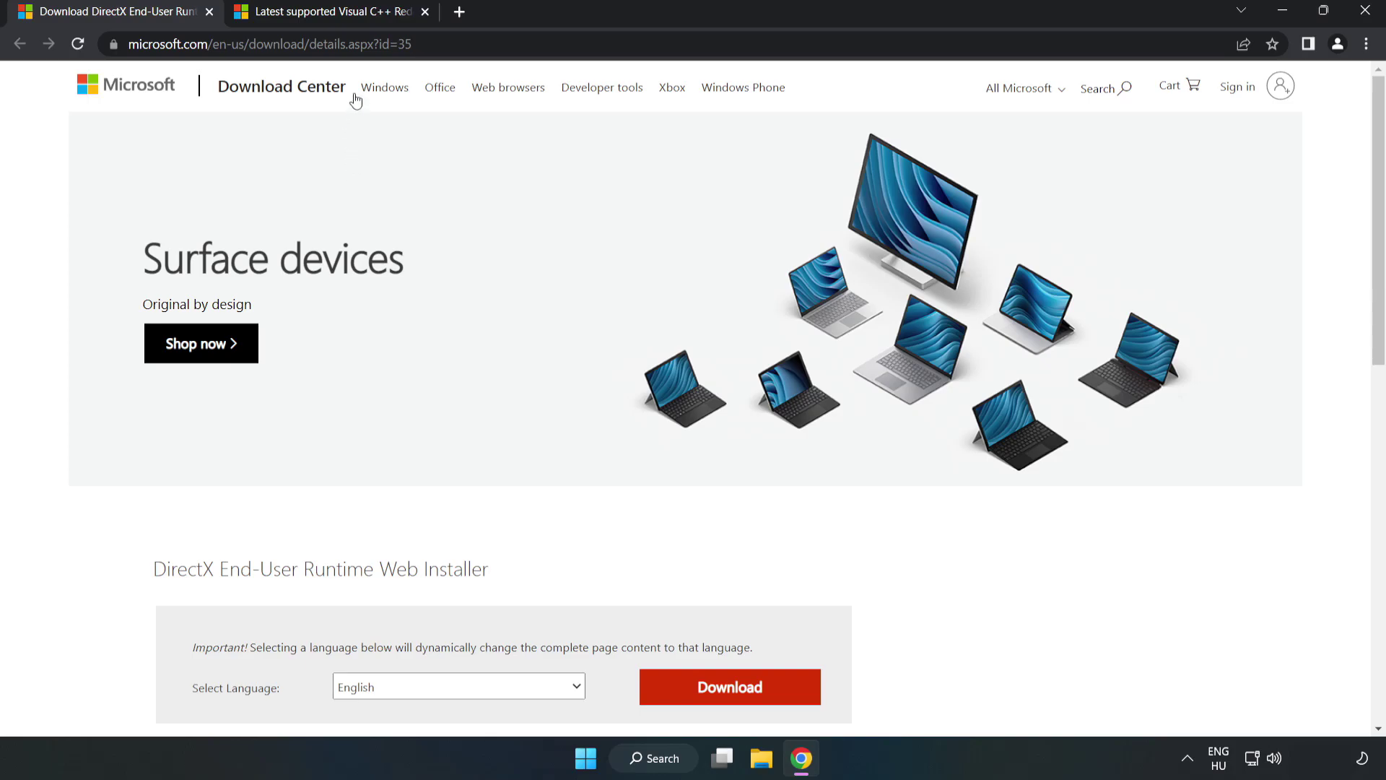
left_click(148, 43)
left_click(476, 43)
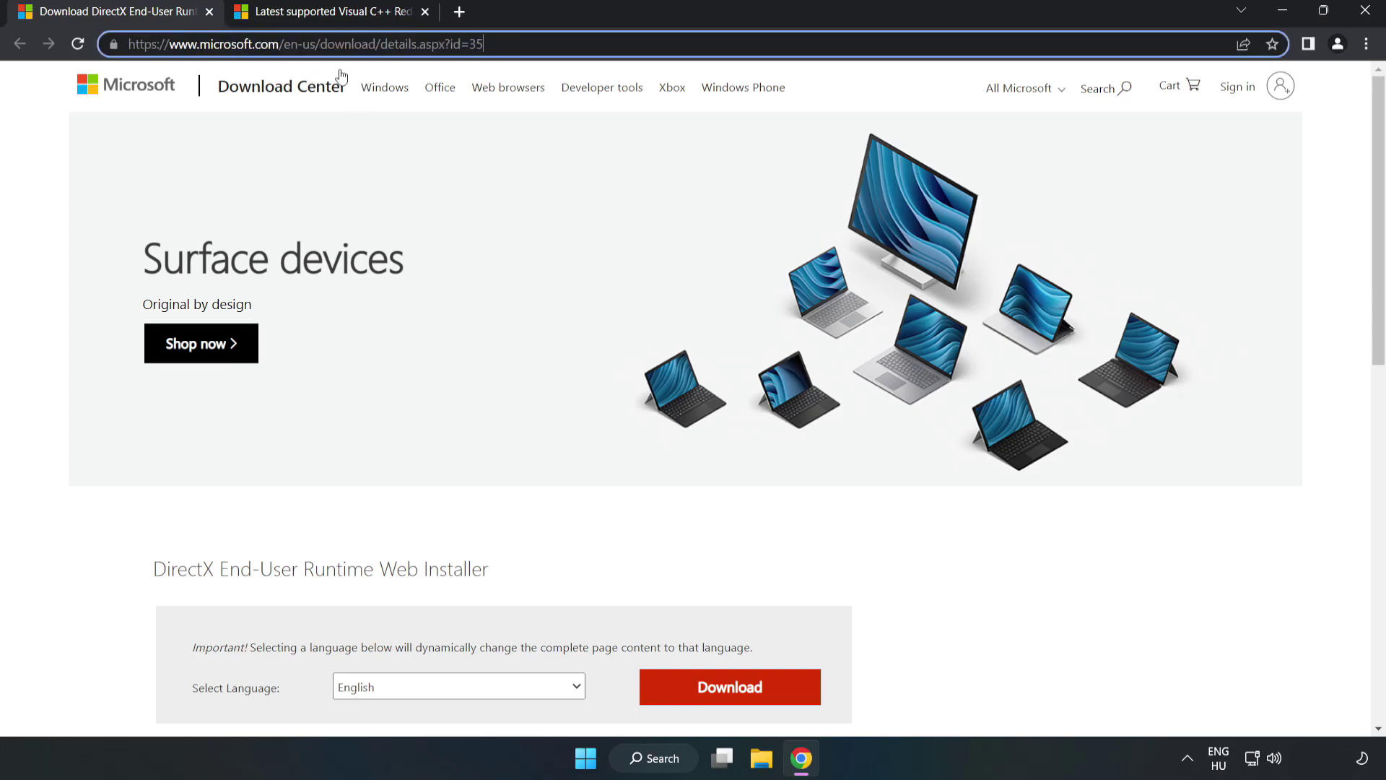
left_click(58, 165)
scroll(58, 166, "down", 3)
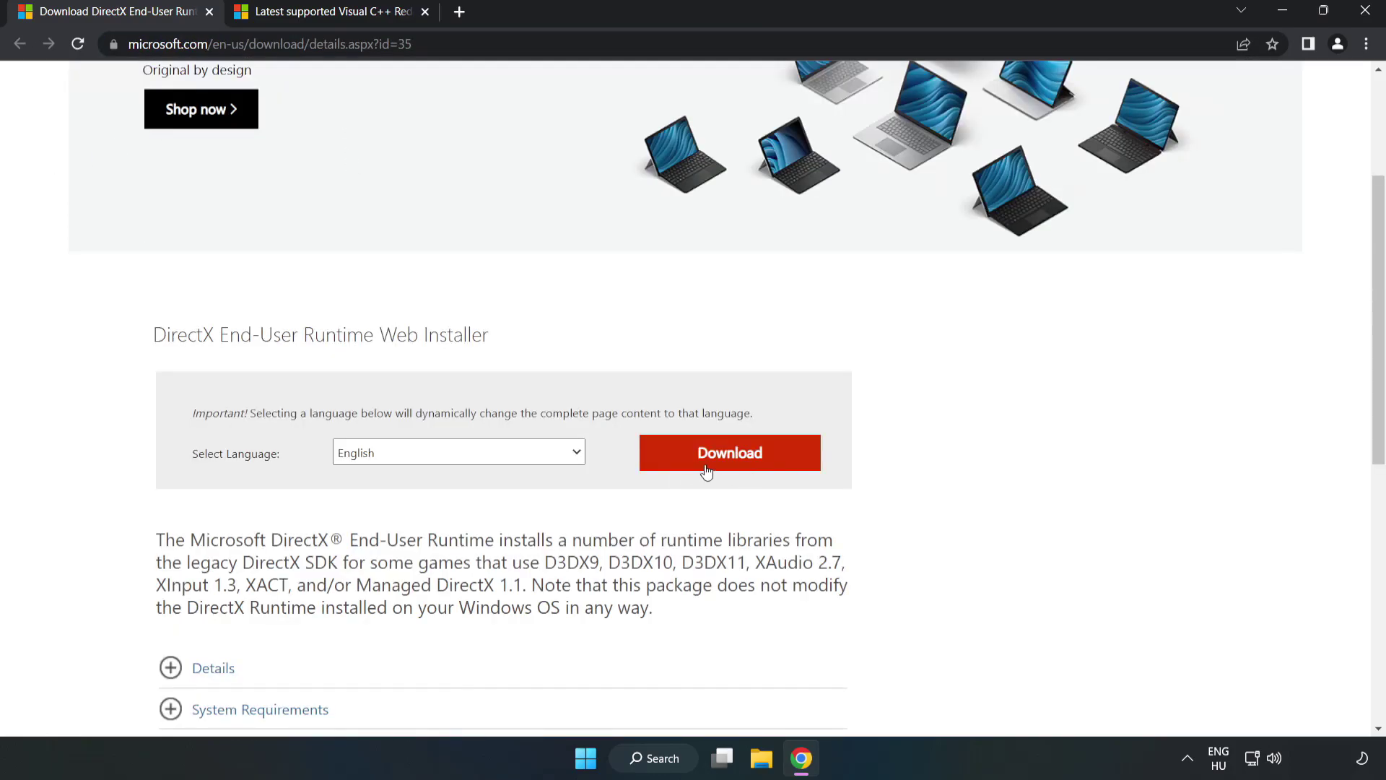
left_click(736, 464)
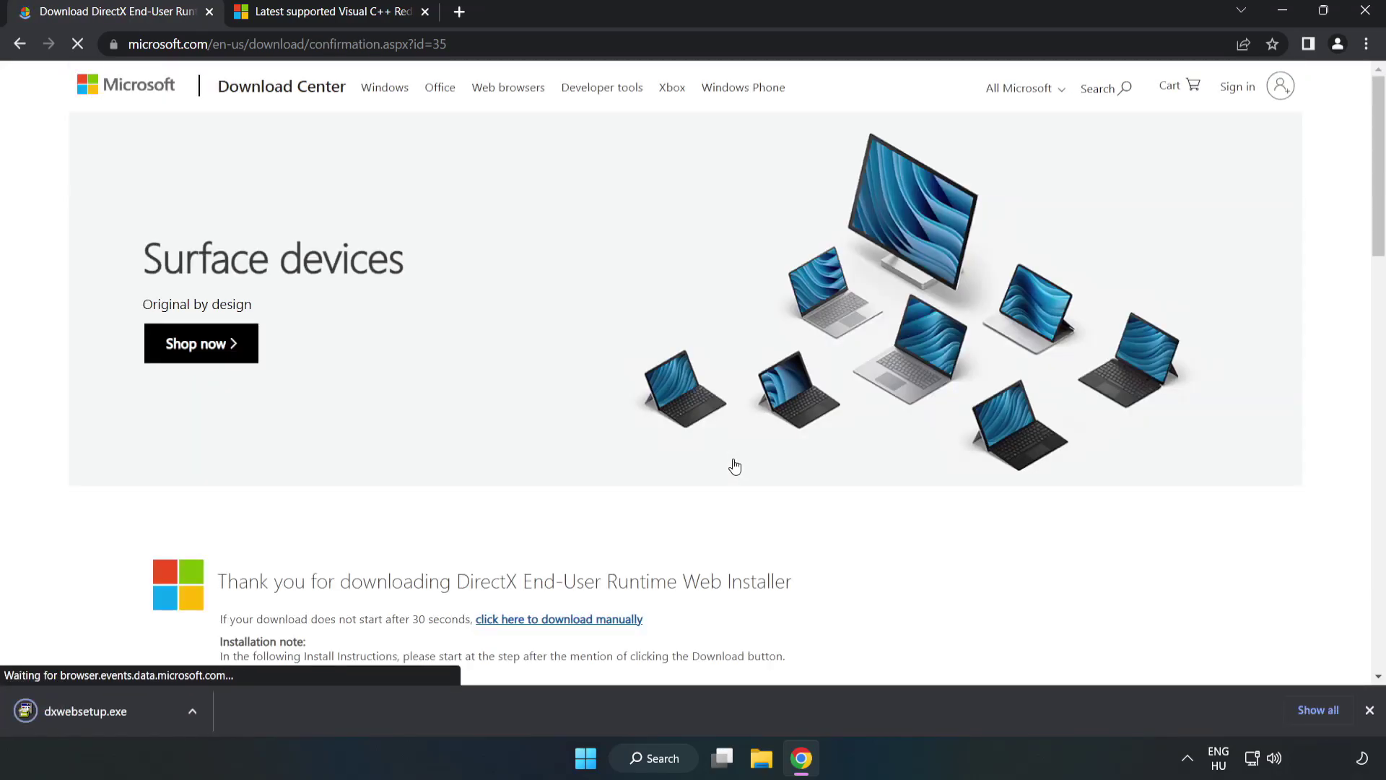
Step: Run dxwebsetup.exe, accept the licence, skip the Bing Bar, and finish DirectX setup
left_click(102, 712)
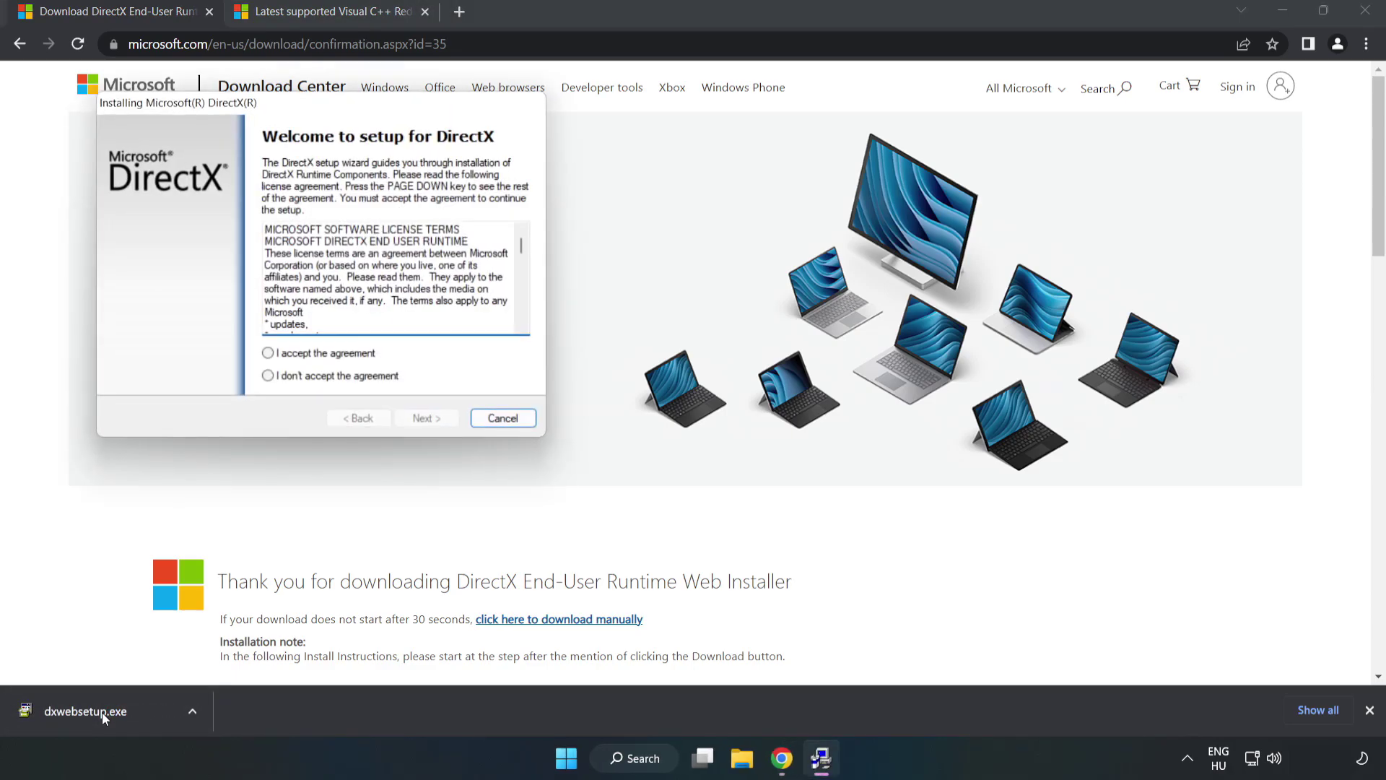
left_click_drag(313, 110, 675, 231)
left_click_drag(881, 369, 869, 440)
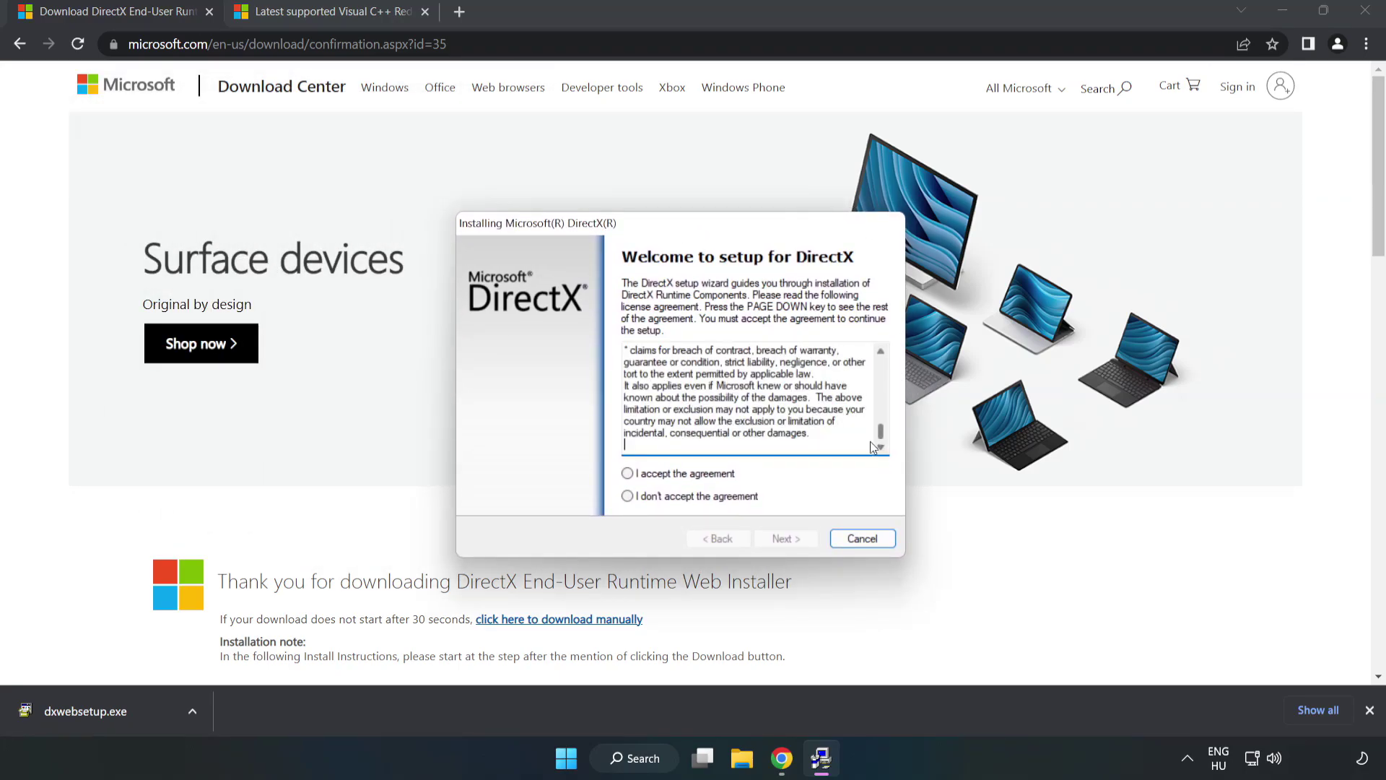
left_click(627, 473)
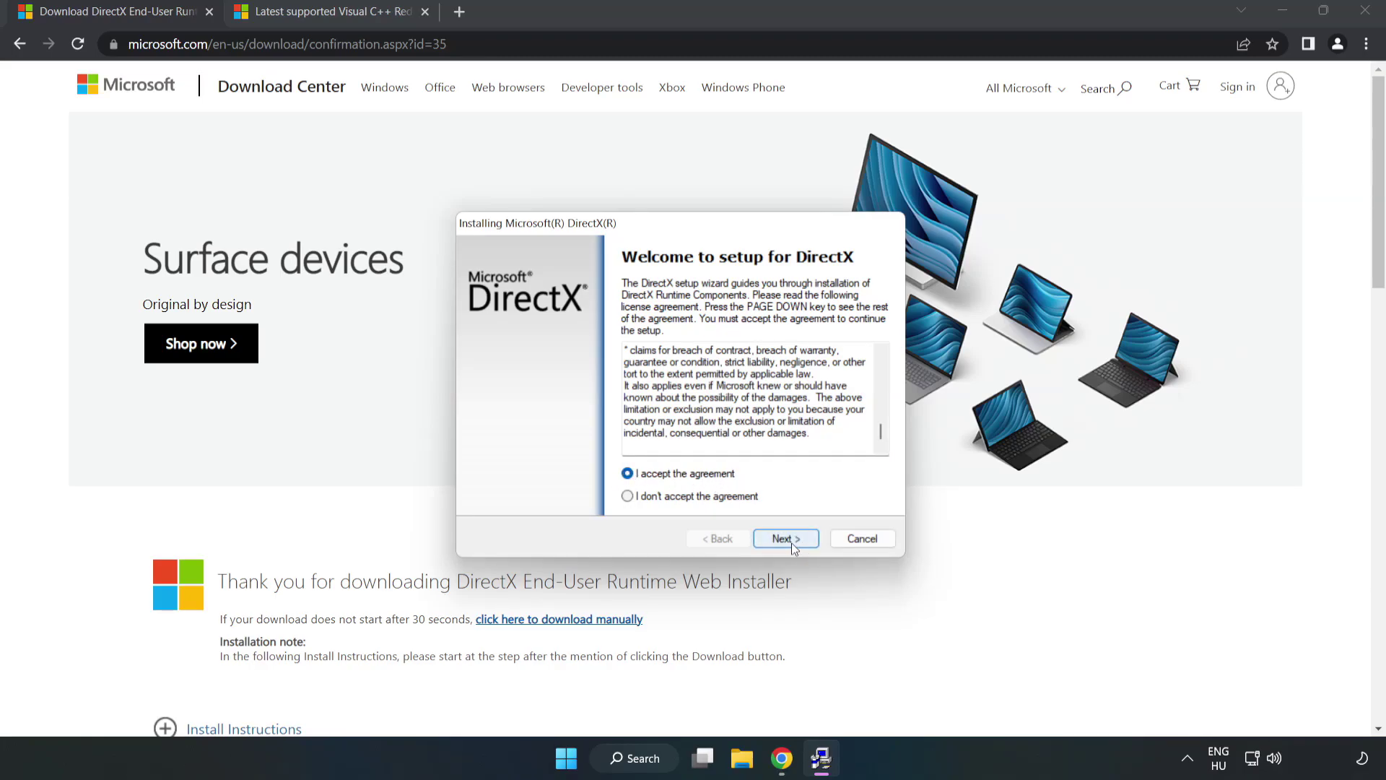
left_click(791, 541)
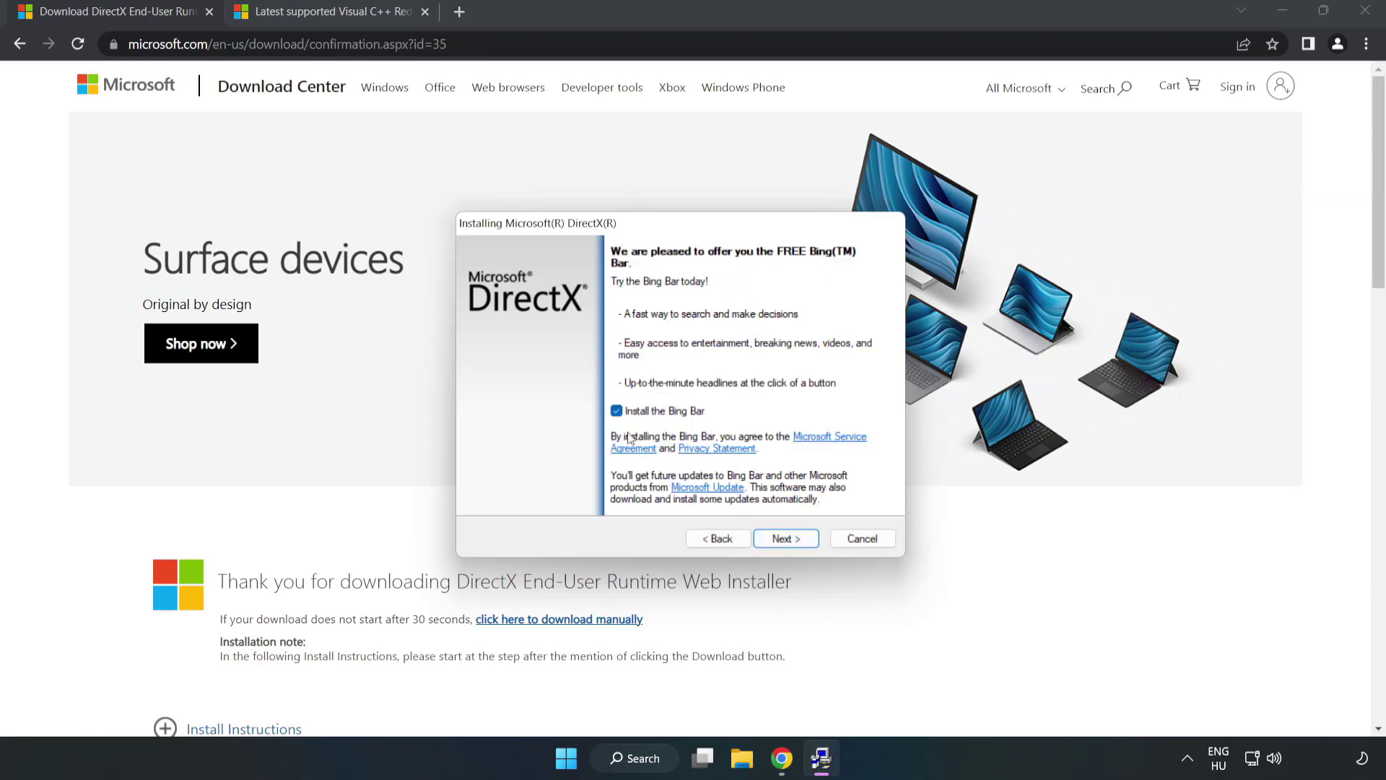
left_click(617, 412)
left_click(797, 541)
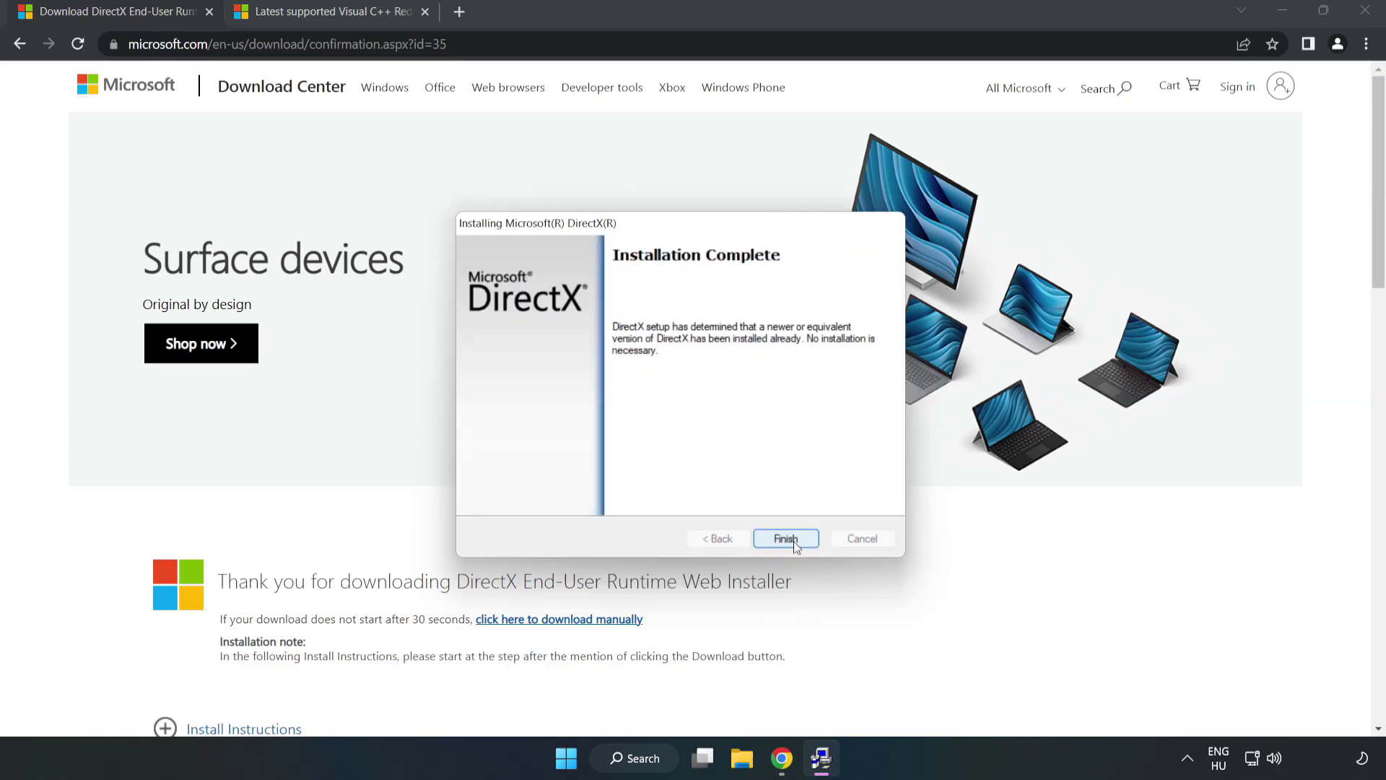
left_click(794, 540)
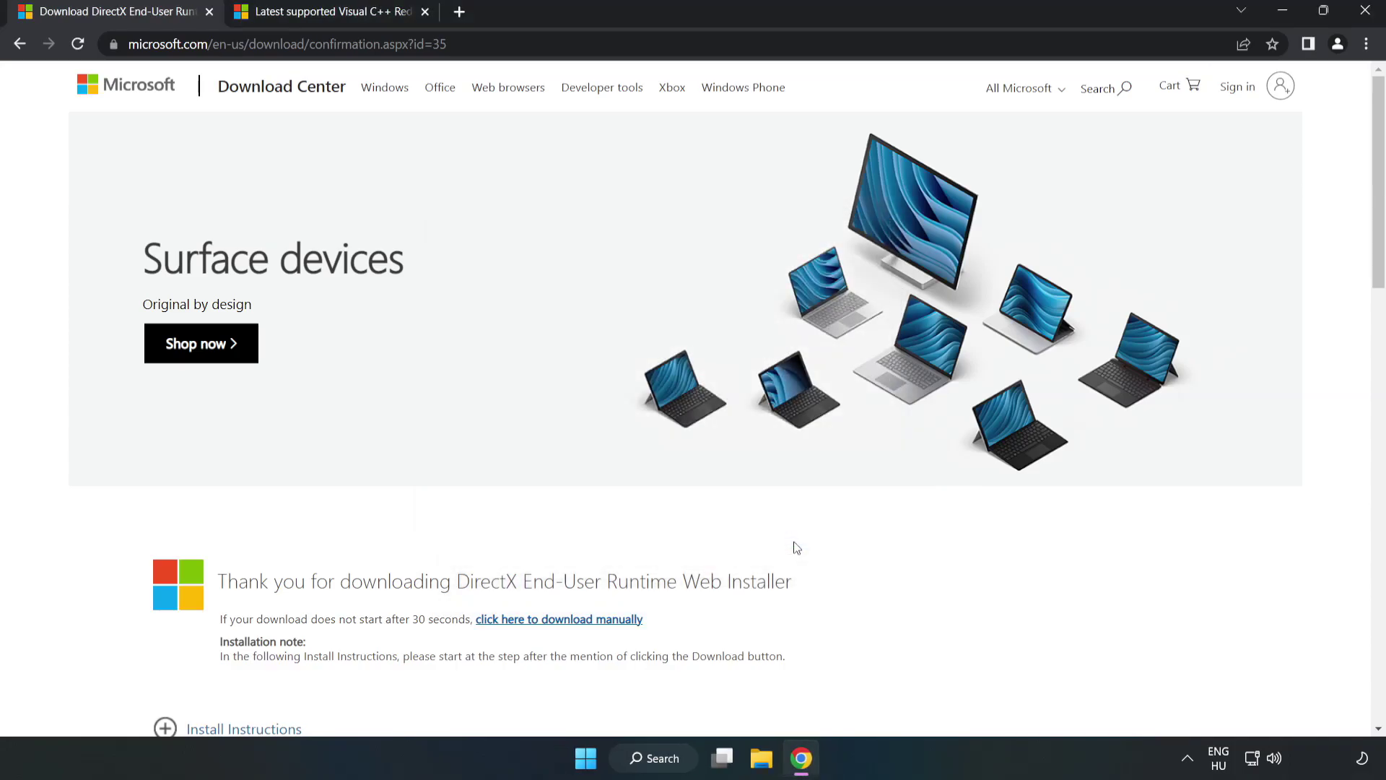
Step: Close the DirectX page and locate the Visual Studio 2015–2022 section on the Visual C++ page
left_click(209, 12)
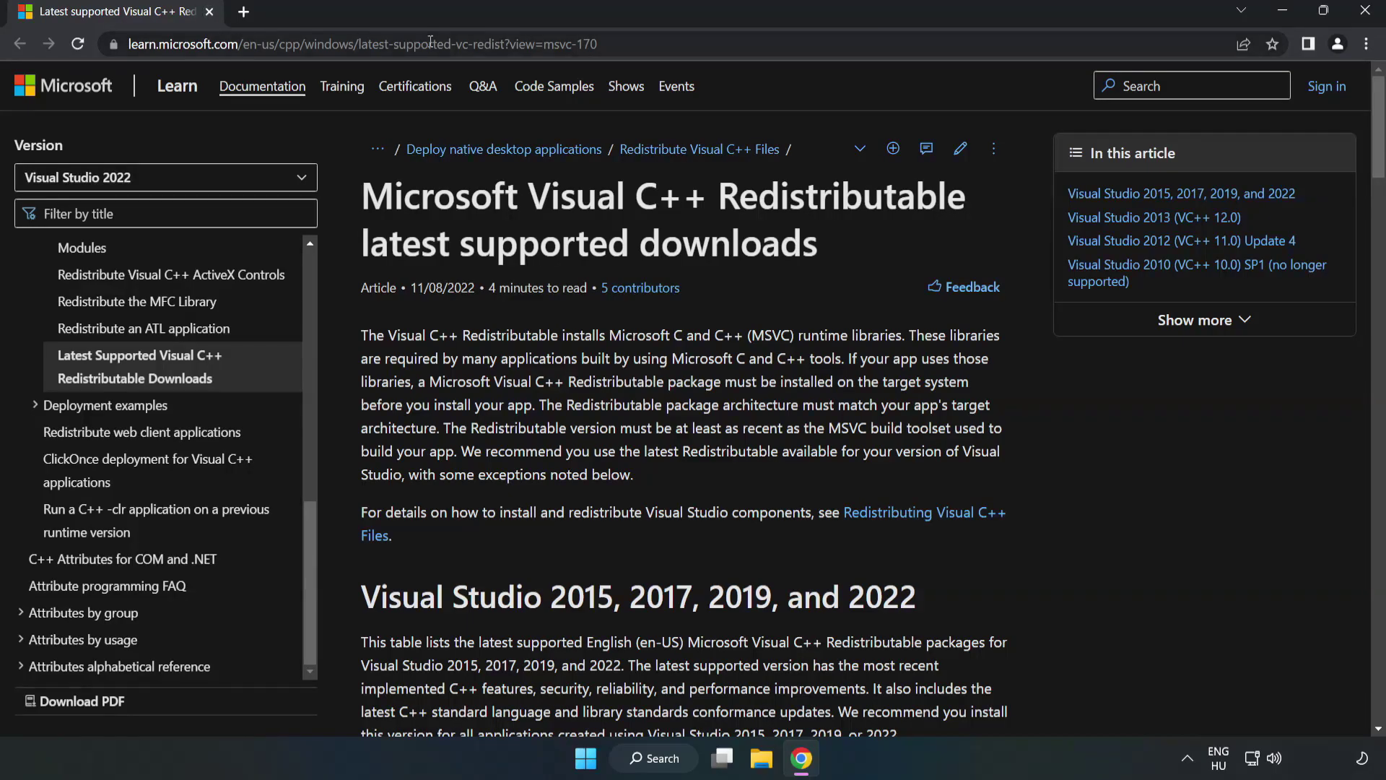
left_click(632, 44)
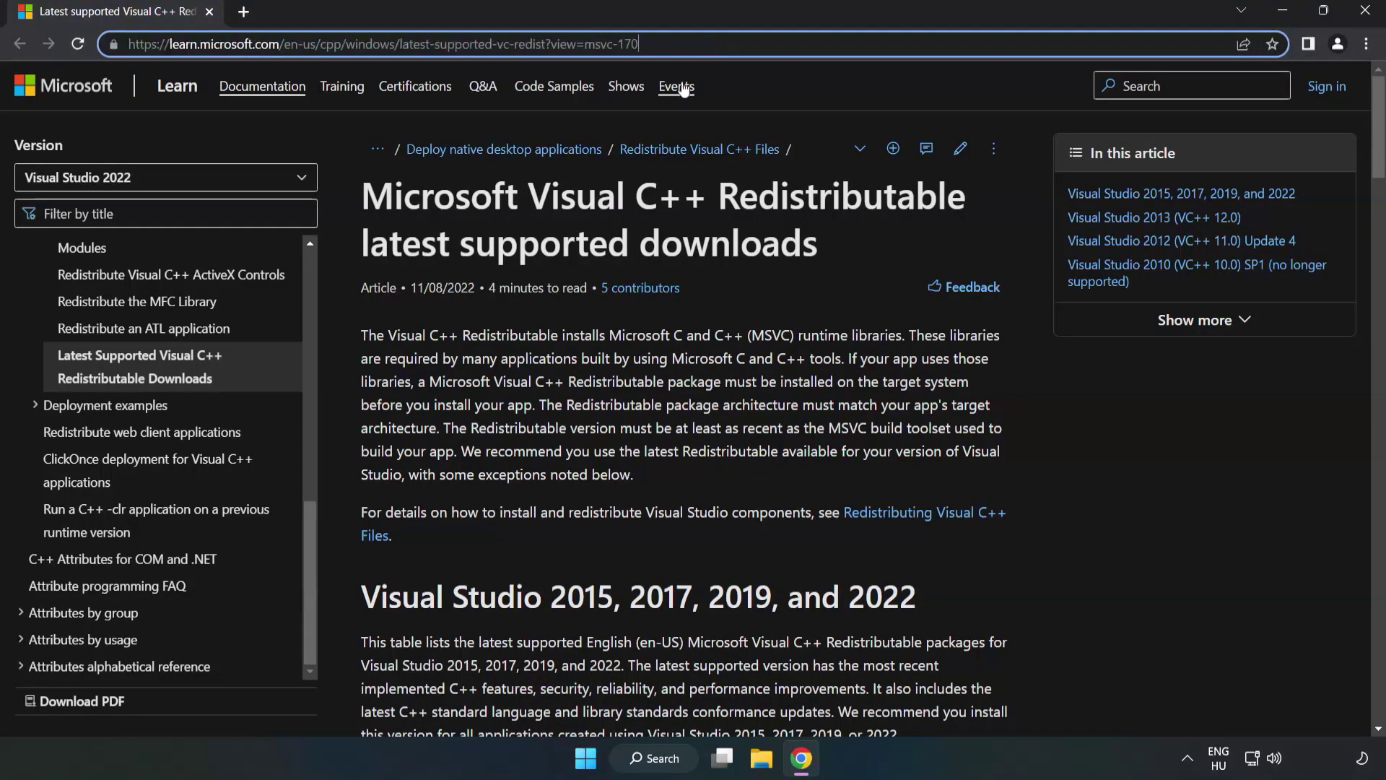
left_click(552, 259)
scroll(552, 259, "down", 6)
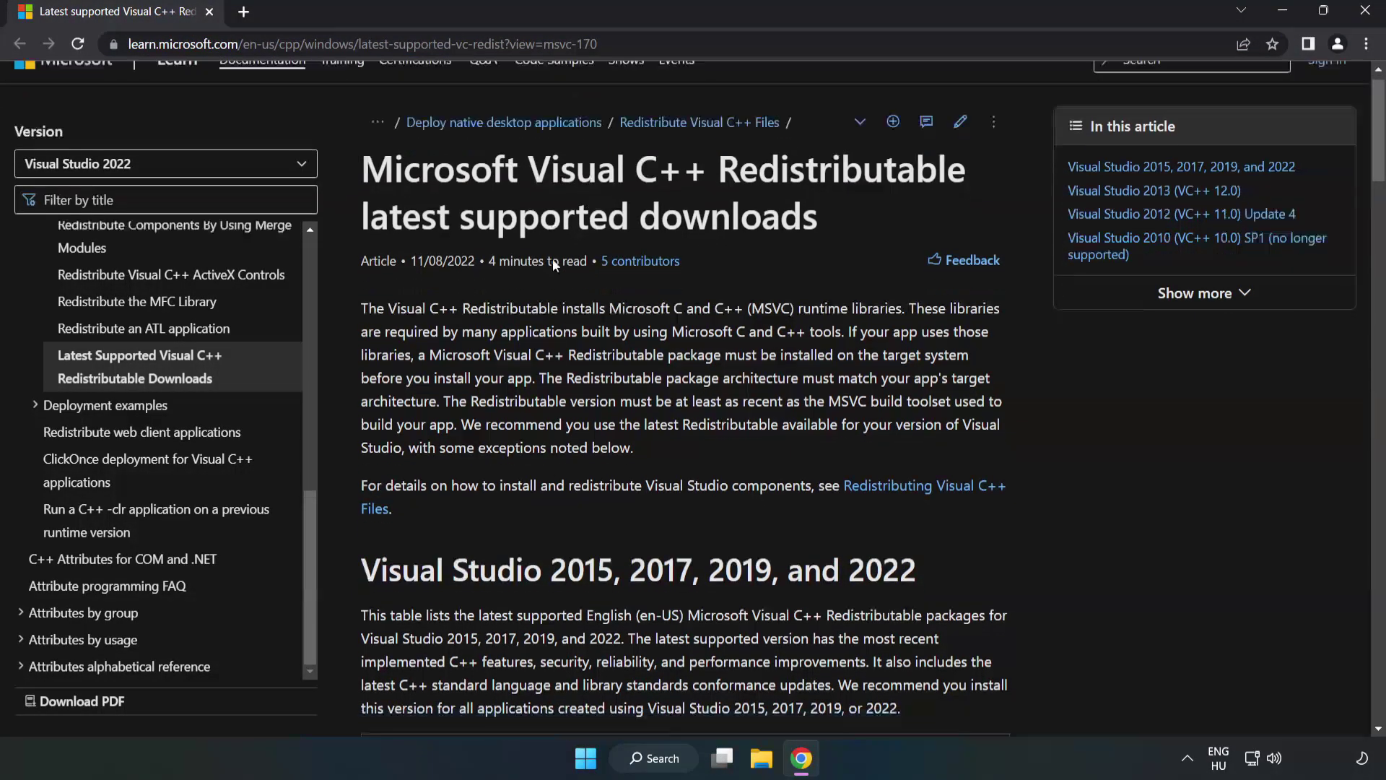
scroll(558, 272, "down", 1)
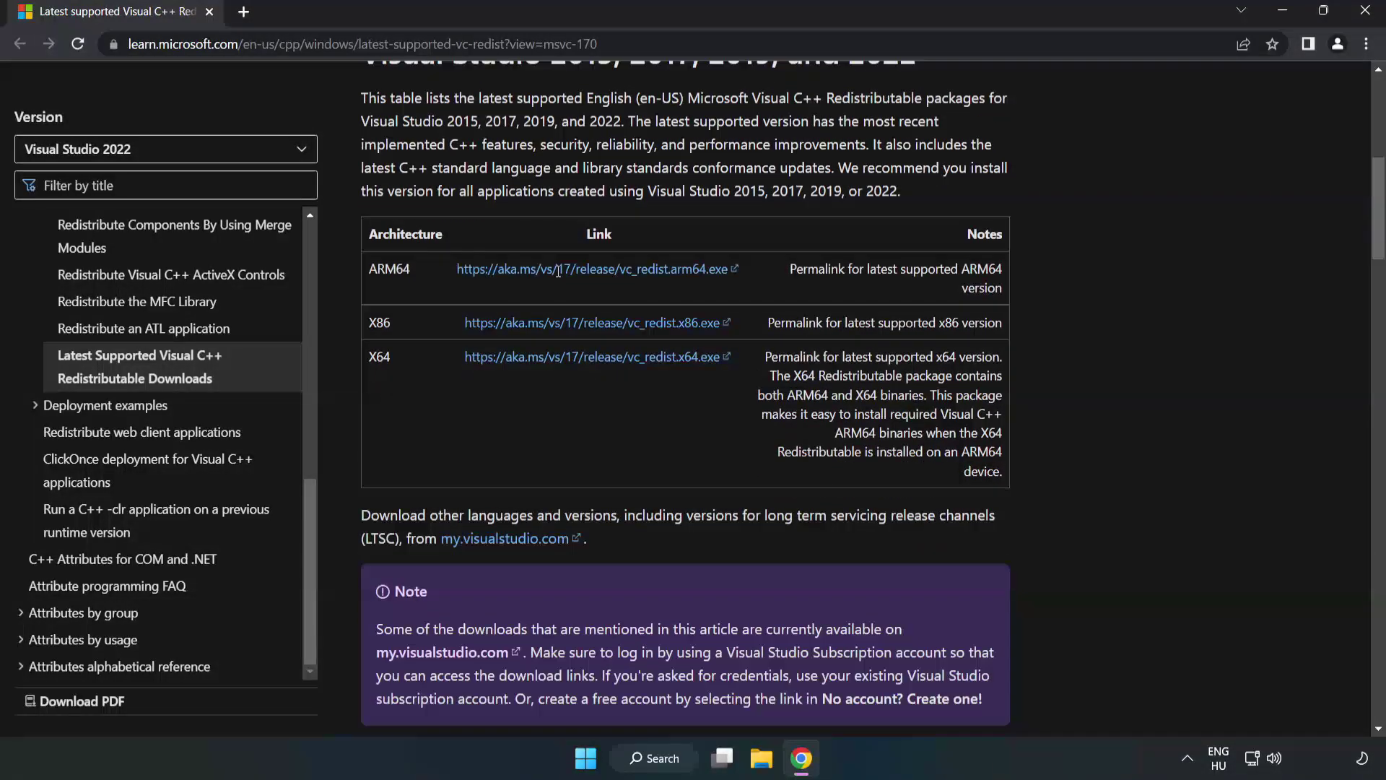
scroll(556, 268, "up", 1)
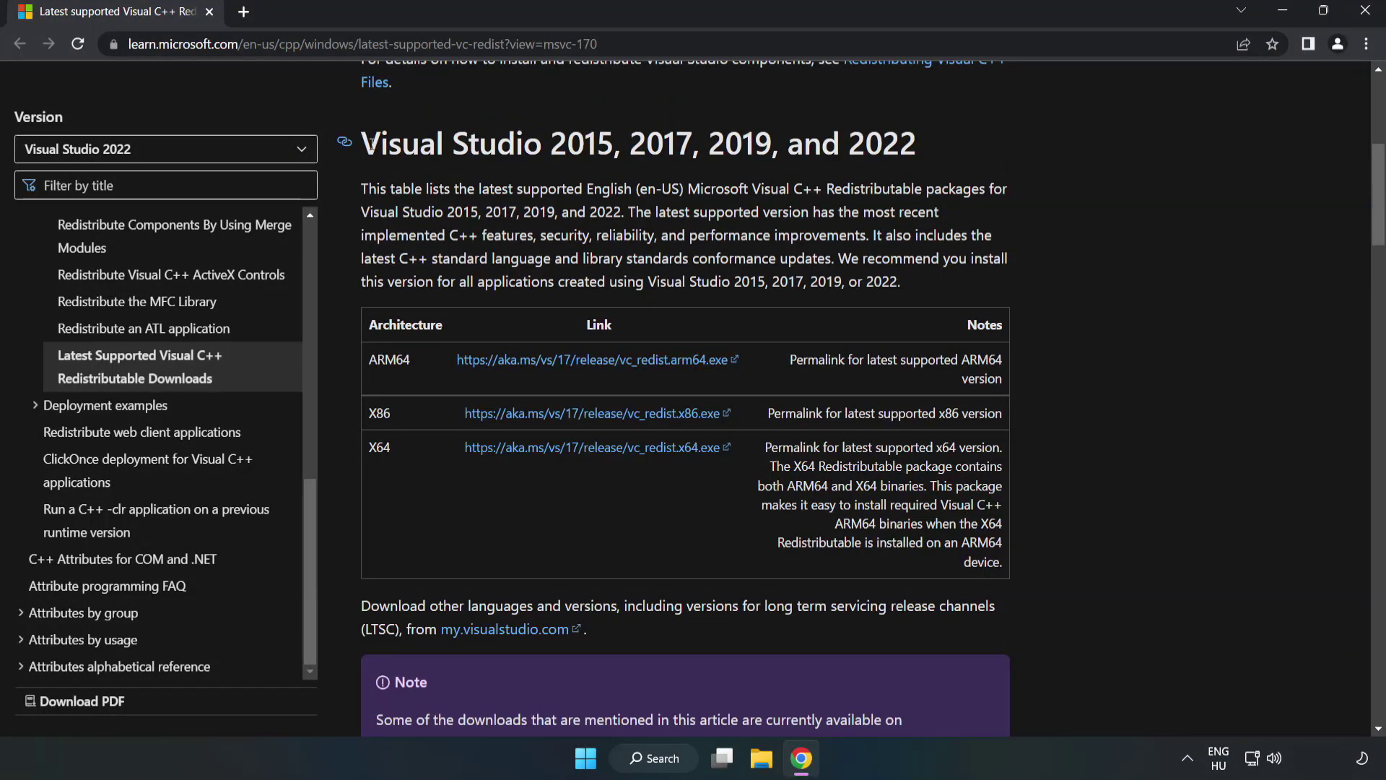
left_click_drag(370, 142, 915, 150)
left_click(859, 182)
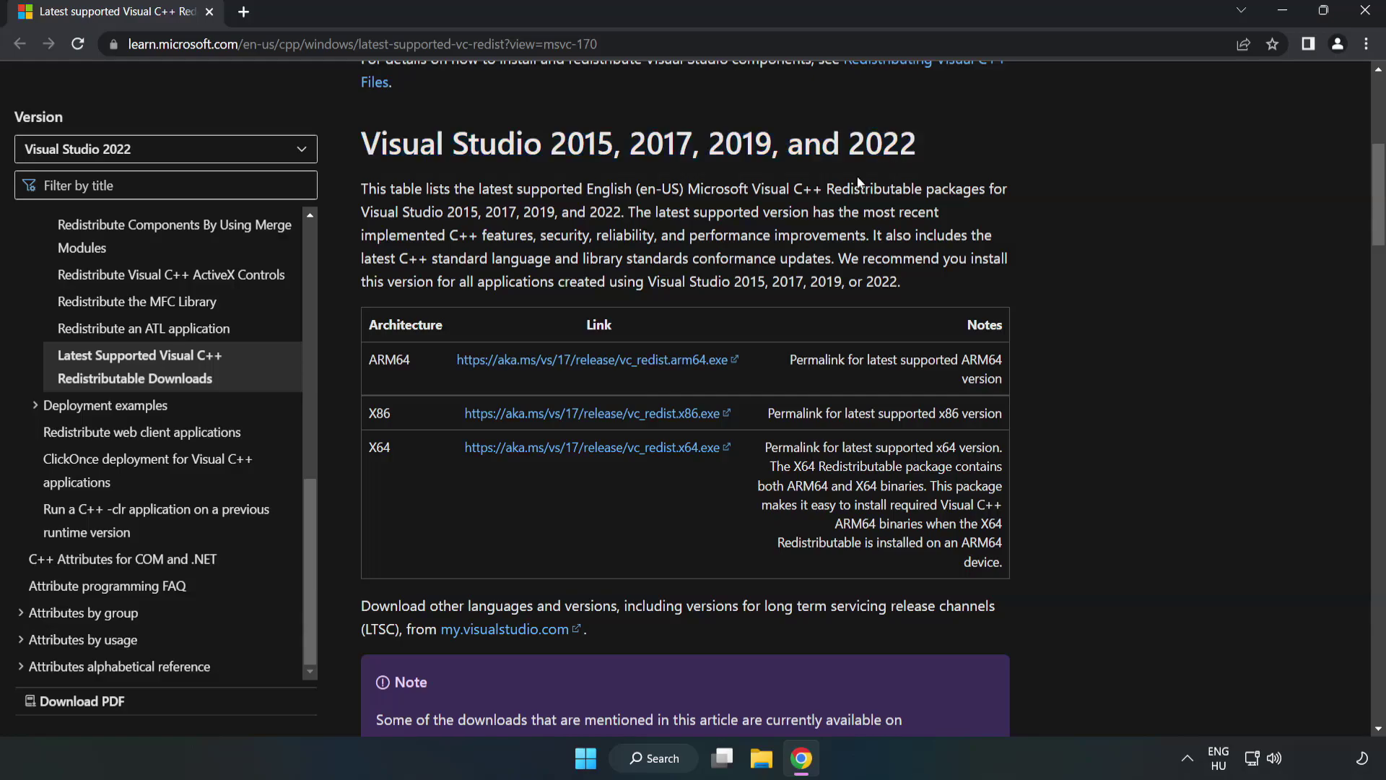
Step: Download the ARM64, x86 and x64 vc_redist.exe installers
left_click(560, 359)
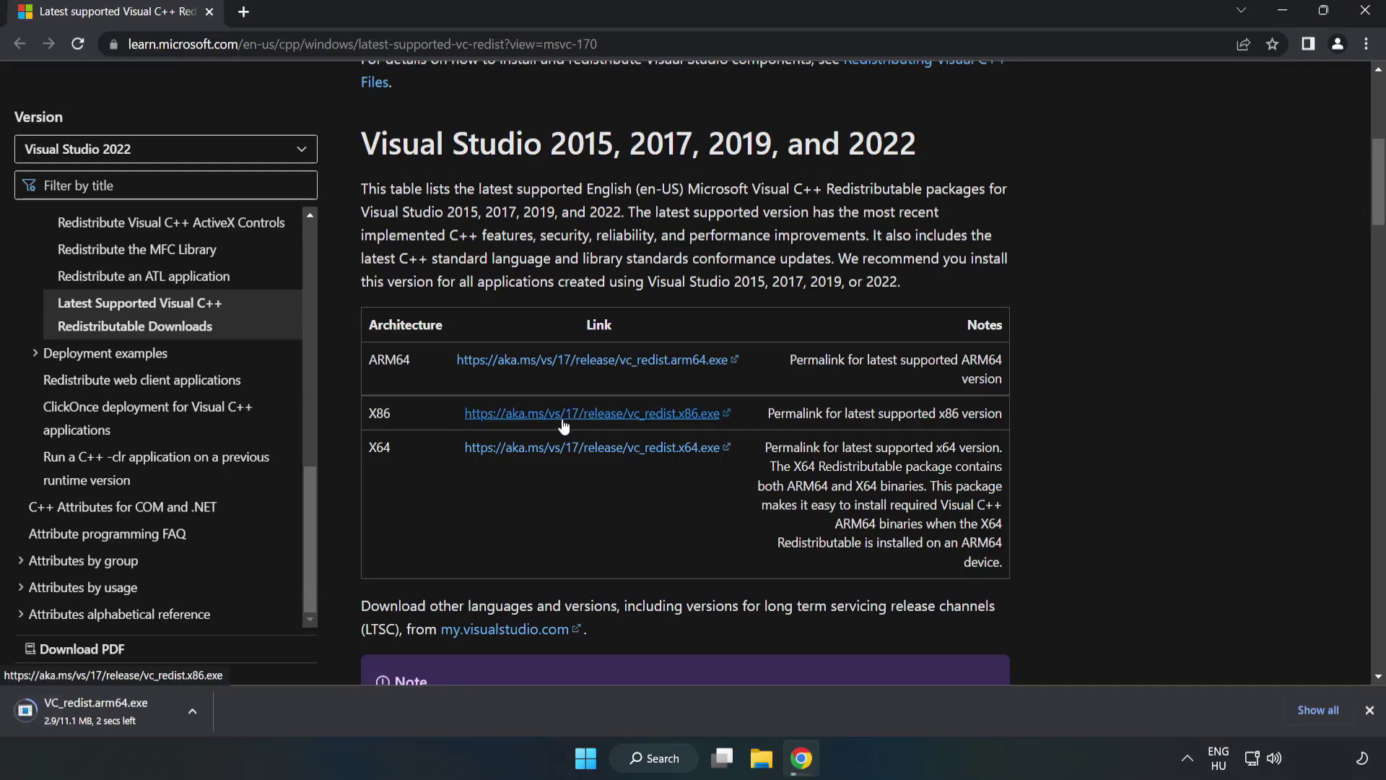
left_click(563, 421)
left_click(582, 449)
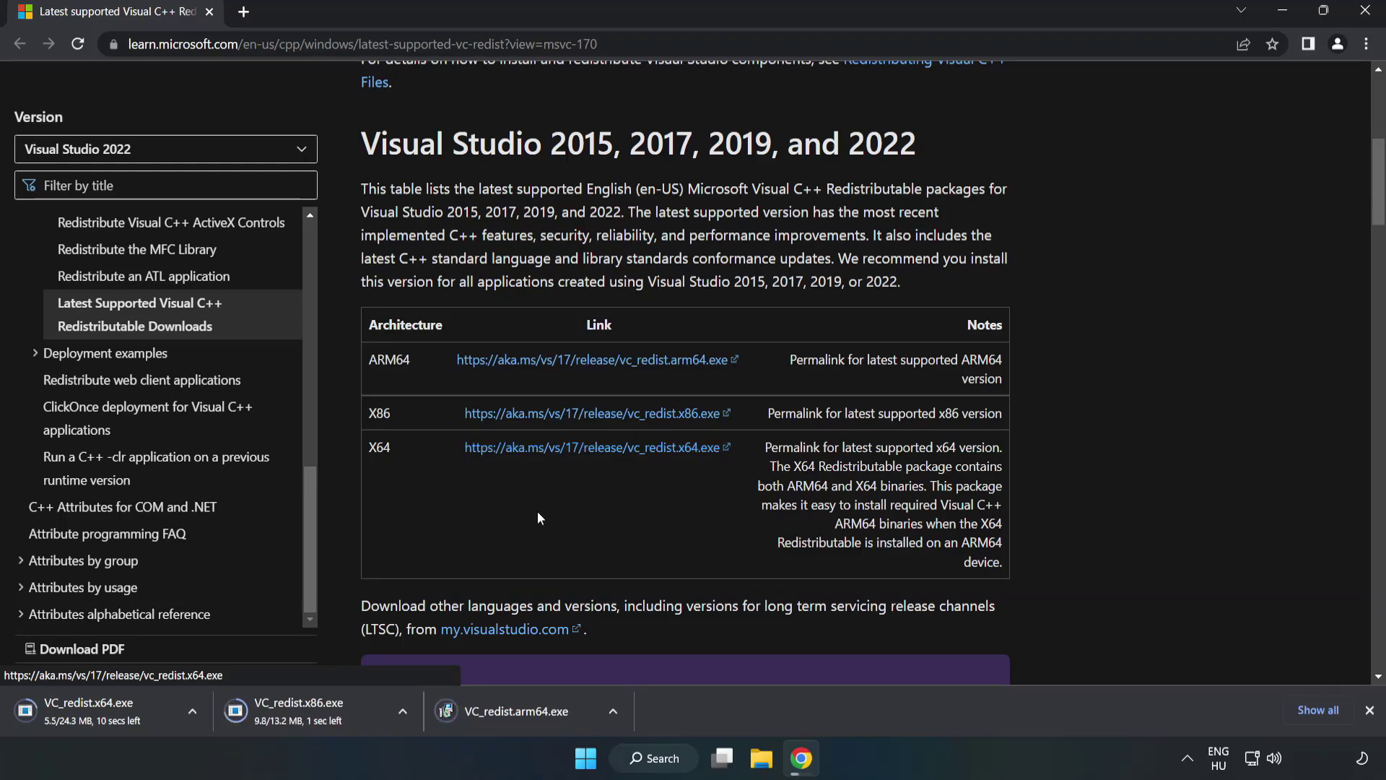
Step: Try installing the ARM64 redistributable and dismiss its unsupported-processor Setup Failed message
left_click(528, 711)
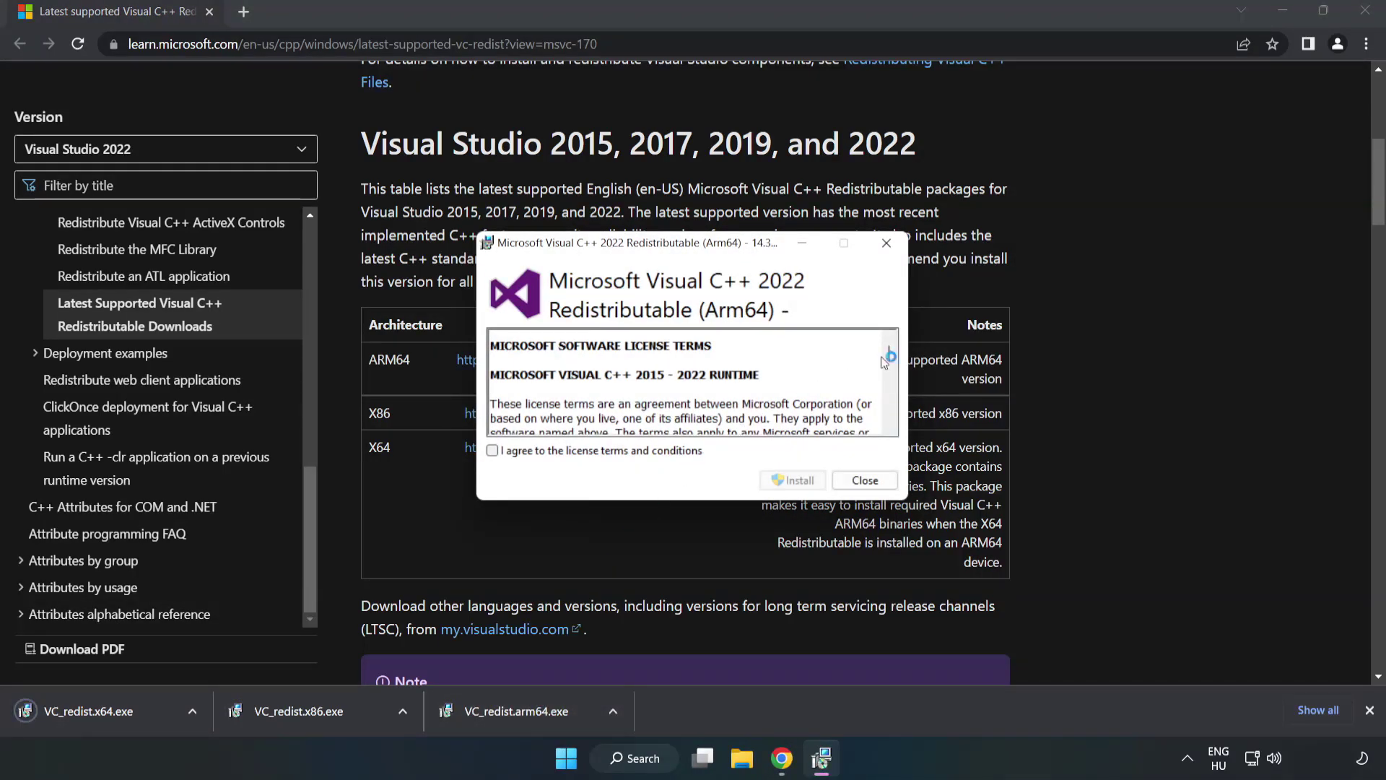
scroll(888, 354, "down", 15)
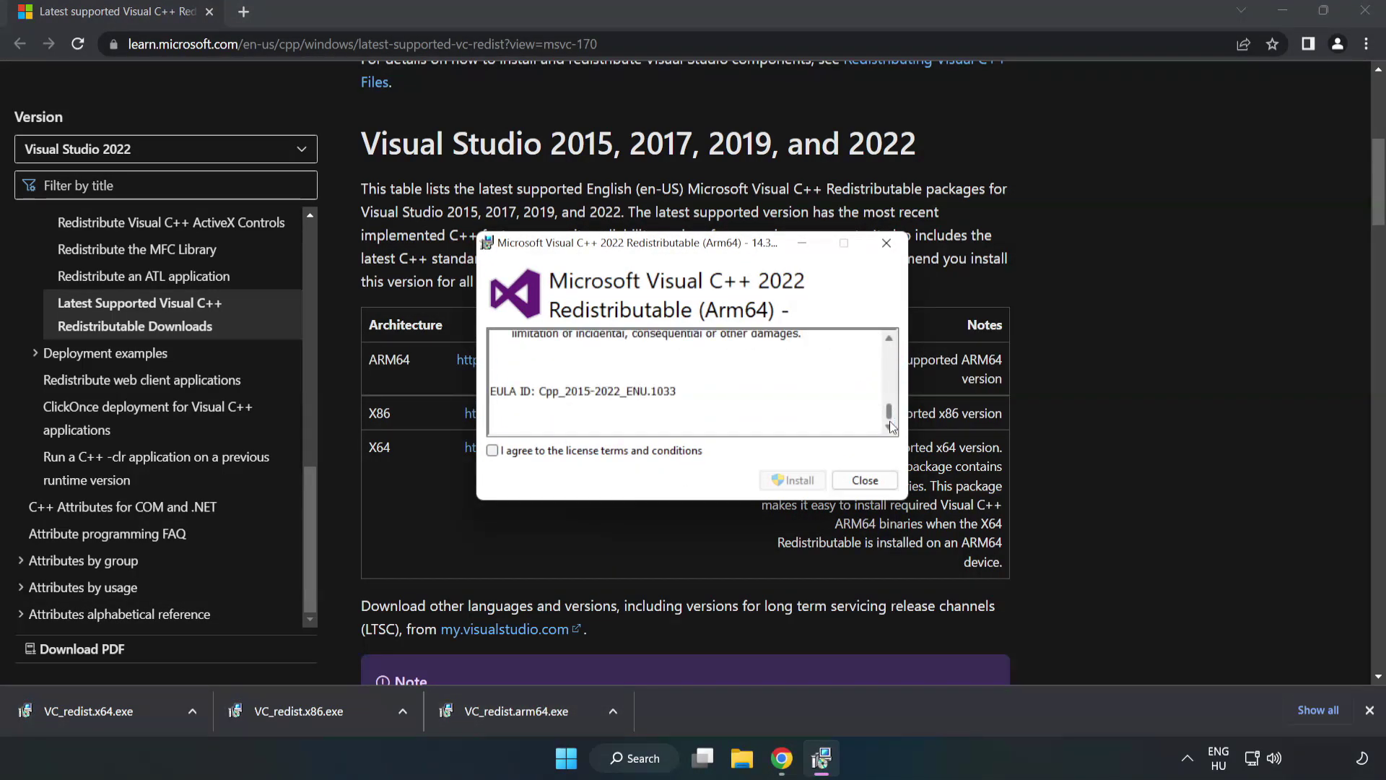
left_click(492, 450)
left_click(794, 481)
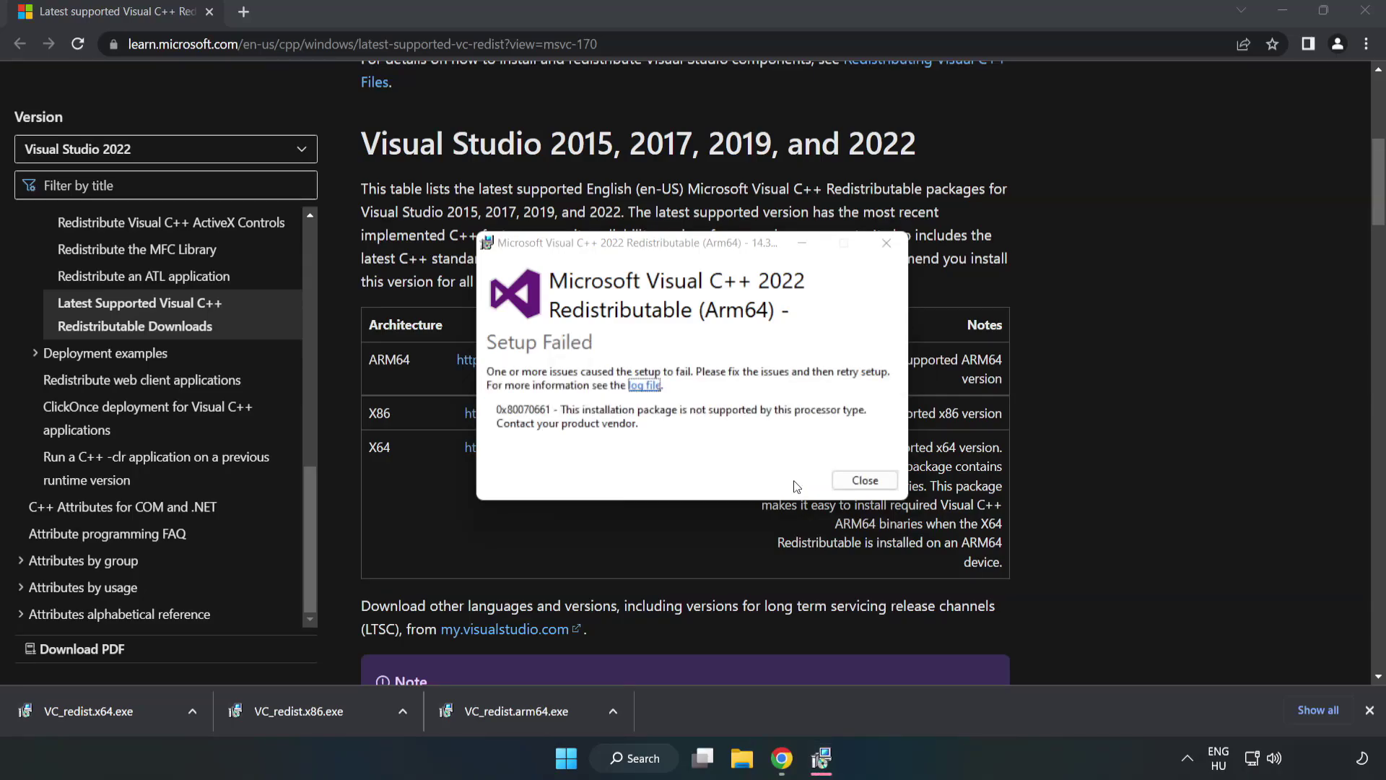
left_click(865, 480)
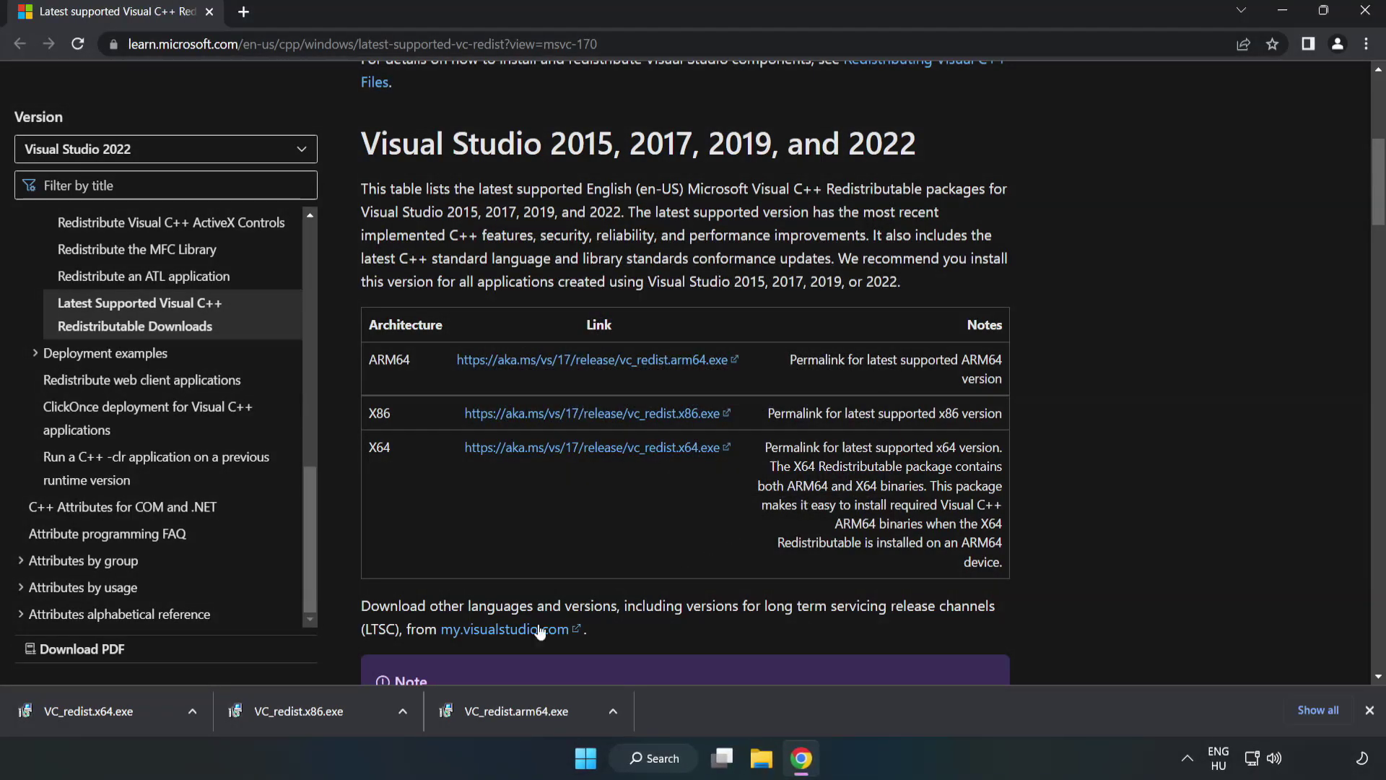
Step: Install the x86 Visual C++ 2015–2022 redistributable after accepting its licence terms
left_click(306, 711)
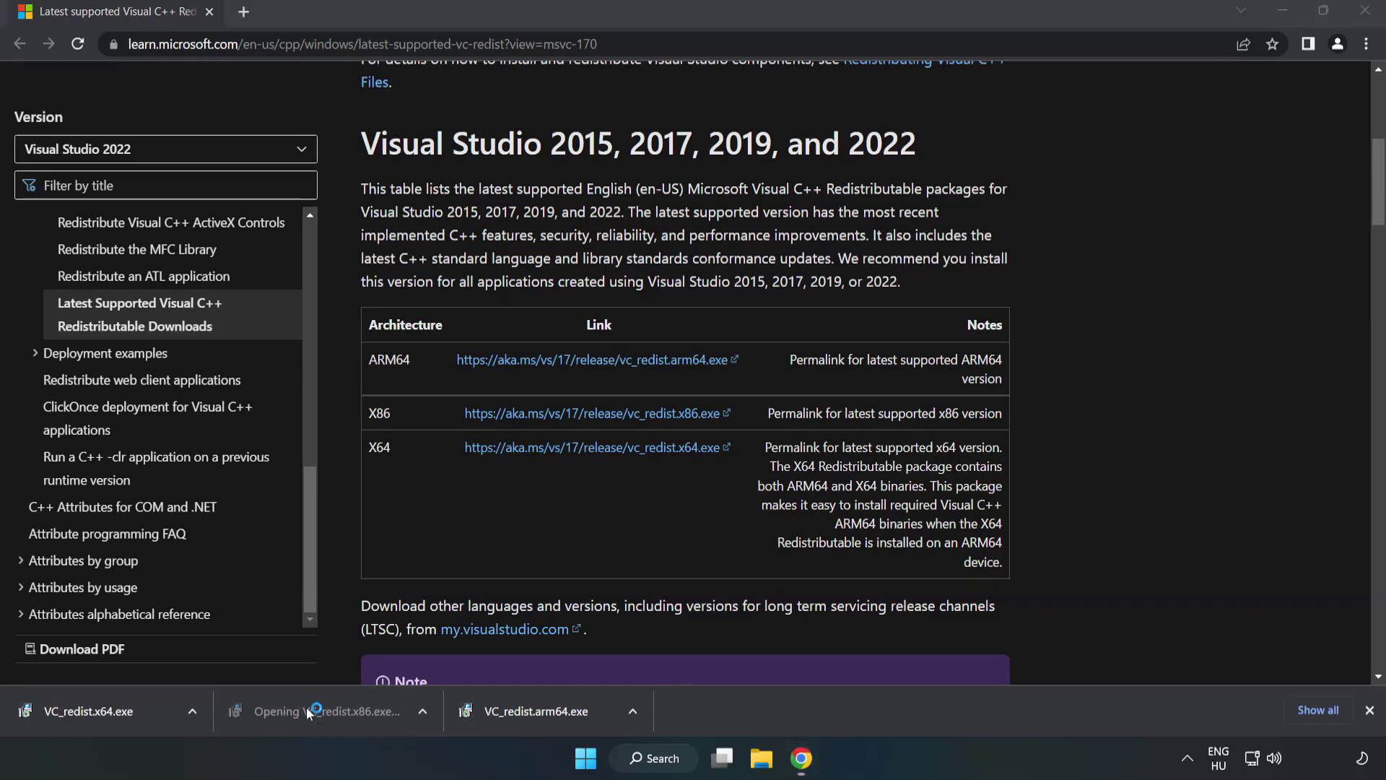
left_click_drag(885, 354, 887, 430)
left_click(493, 451)
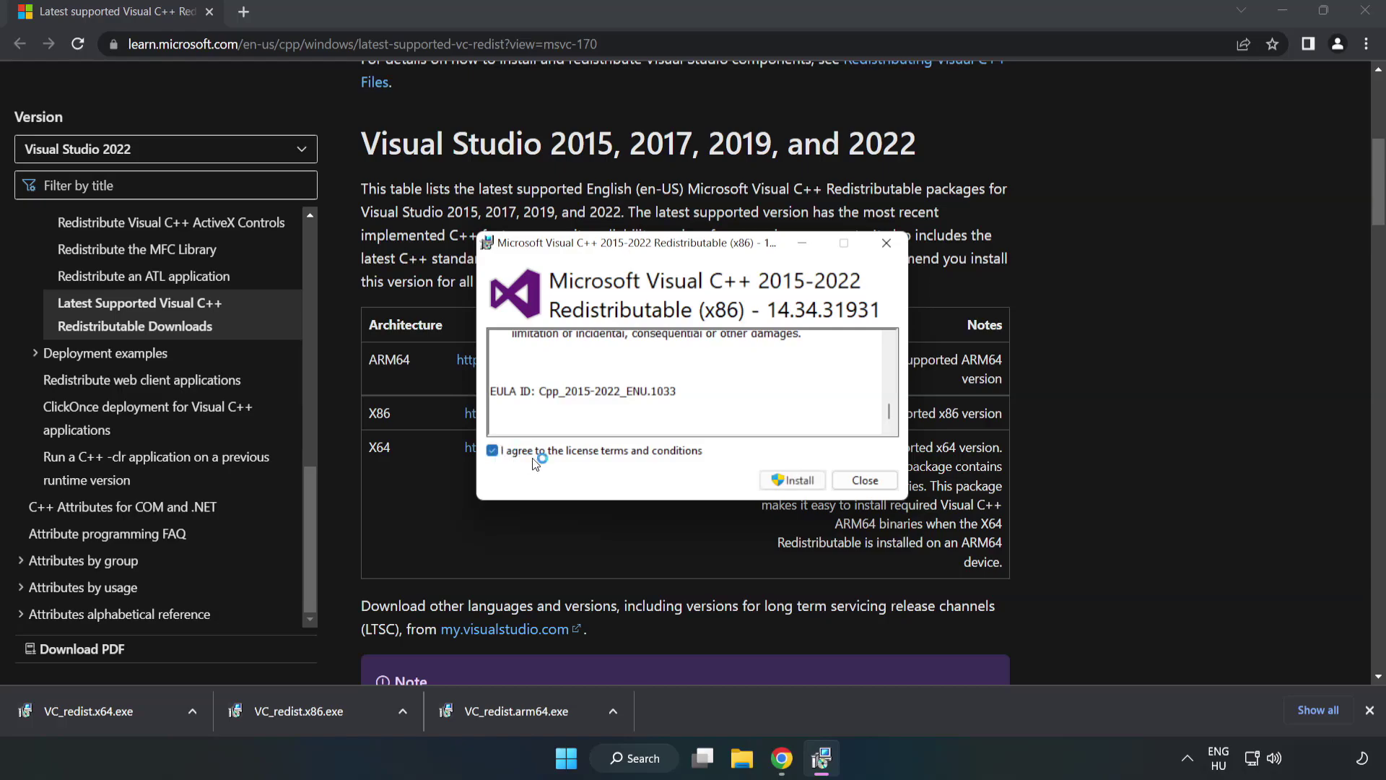
left_click(787, 481)
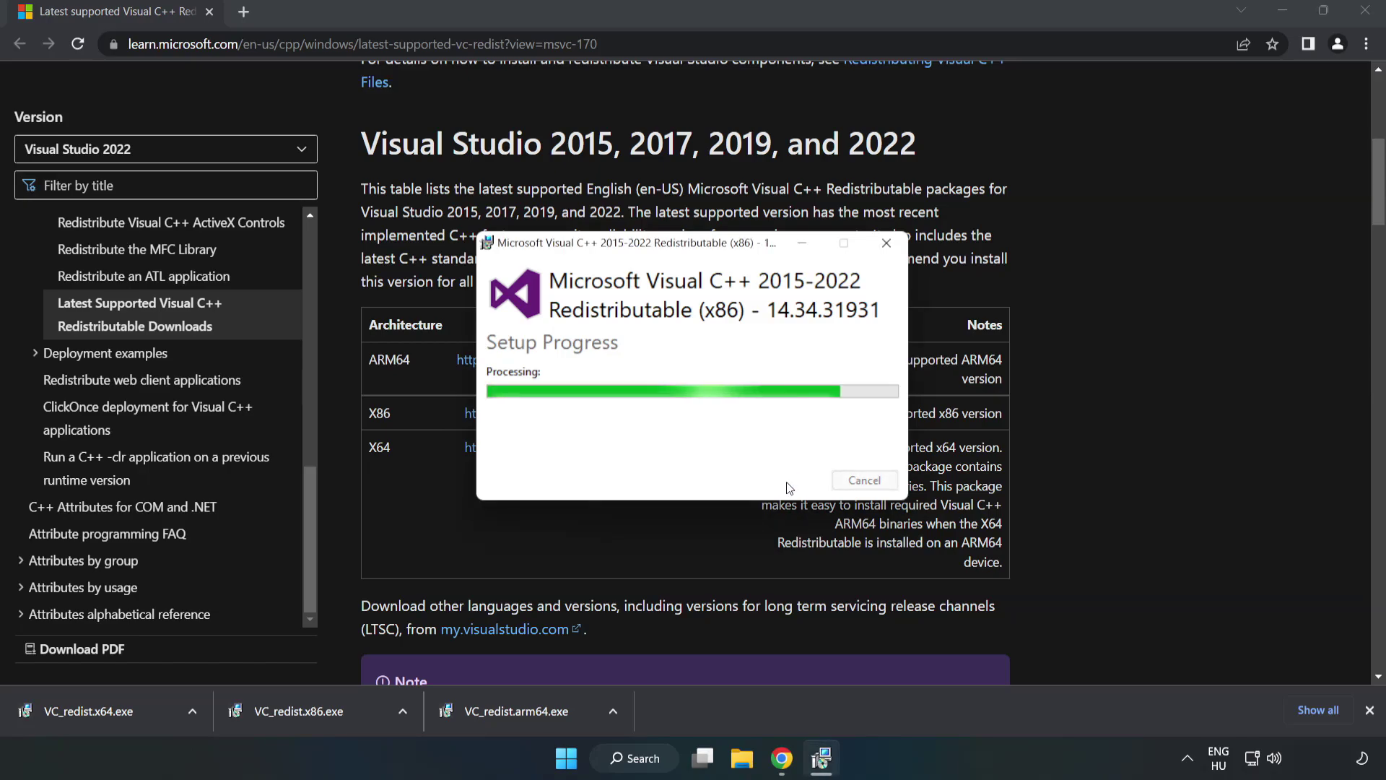
left_click(864, 480)
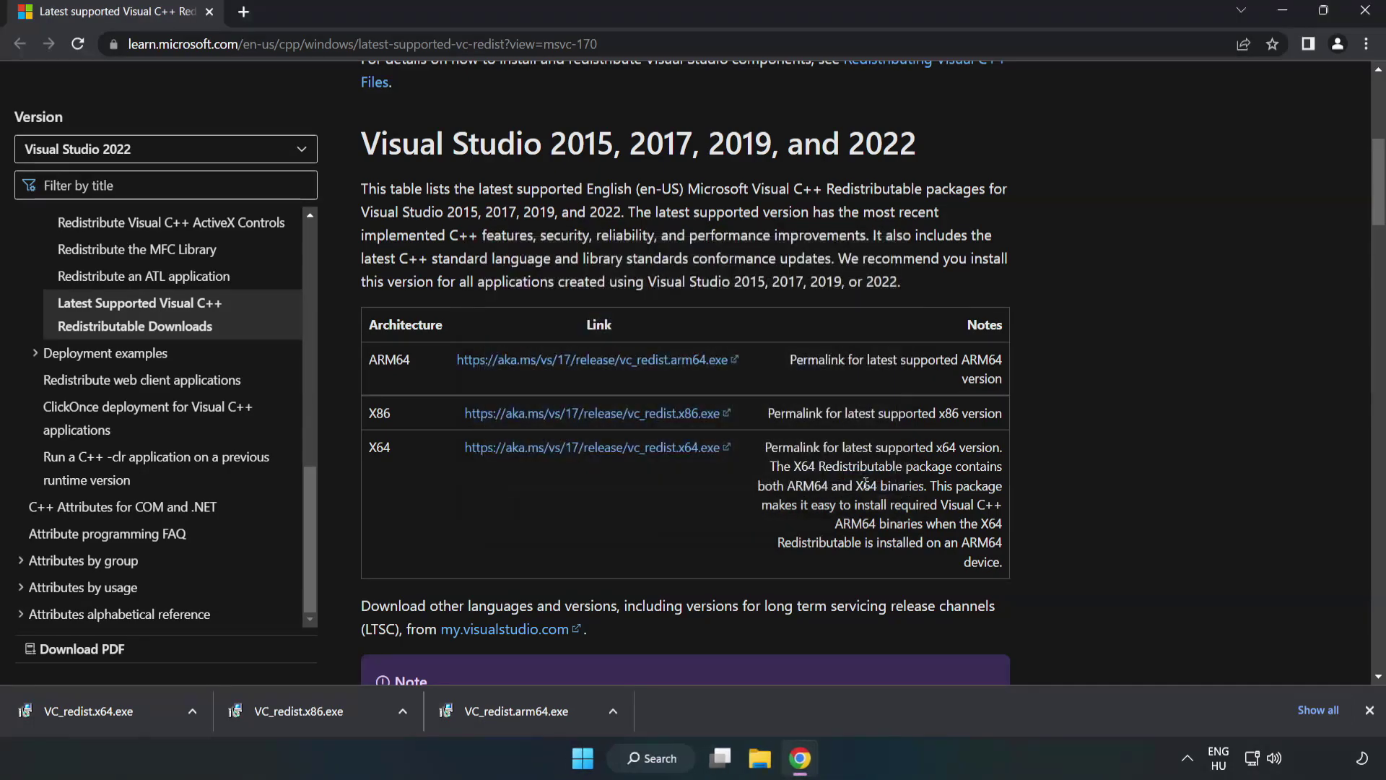
Step: Install the x64 Visual C++ redistributable 14.34.31931 after accepting its licence terms
left_click(76, 706)
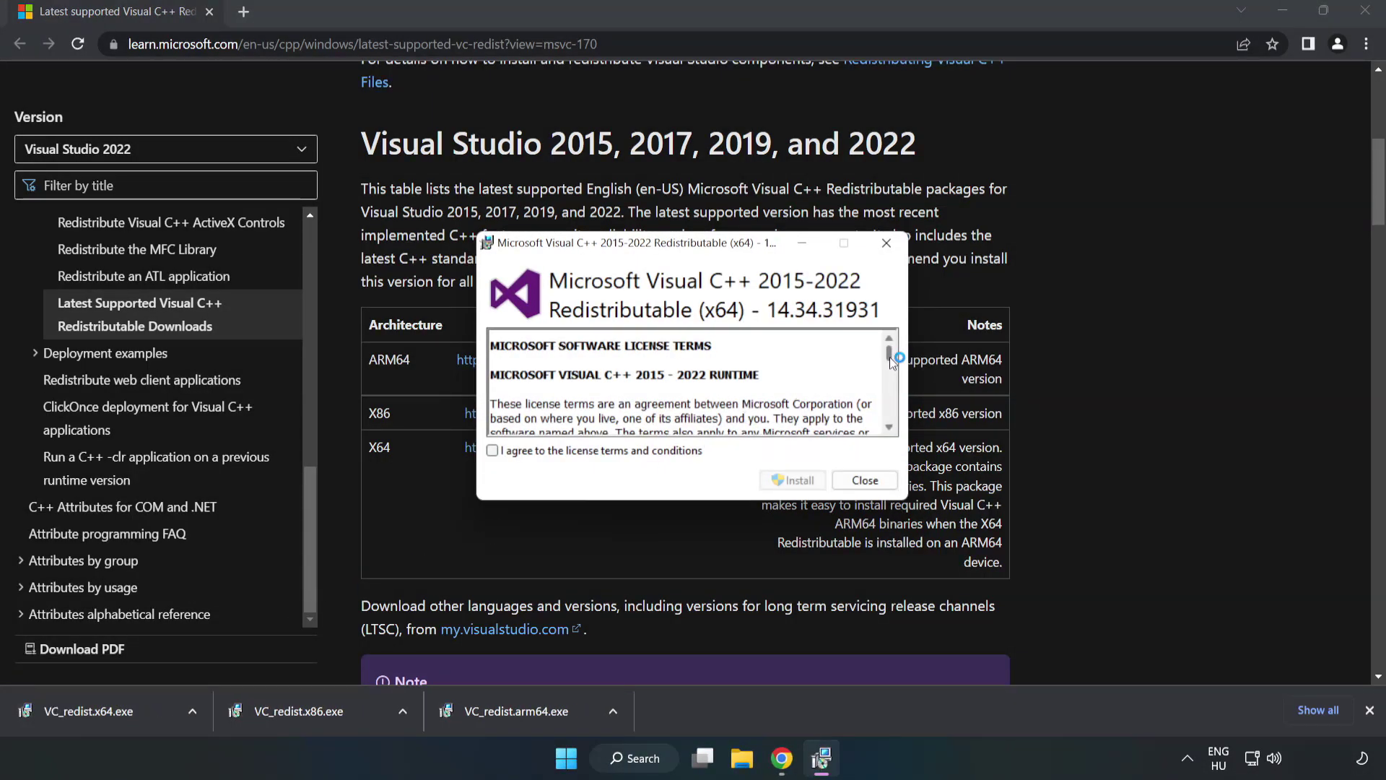
left_click_drag(890, 357, 891, 421)
left_click(492, 450)
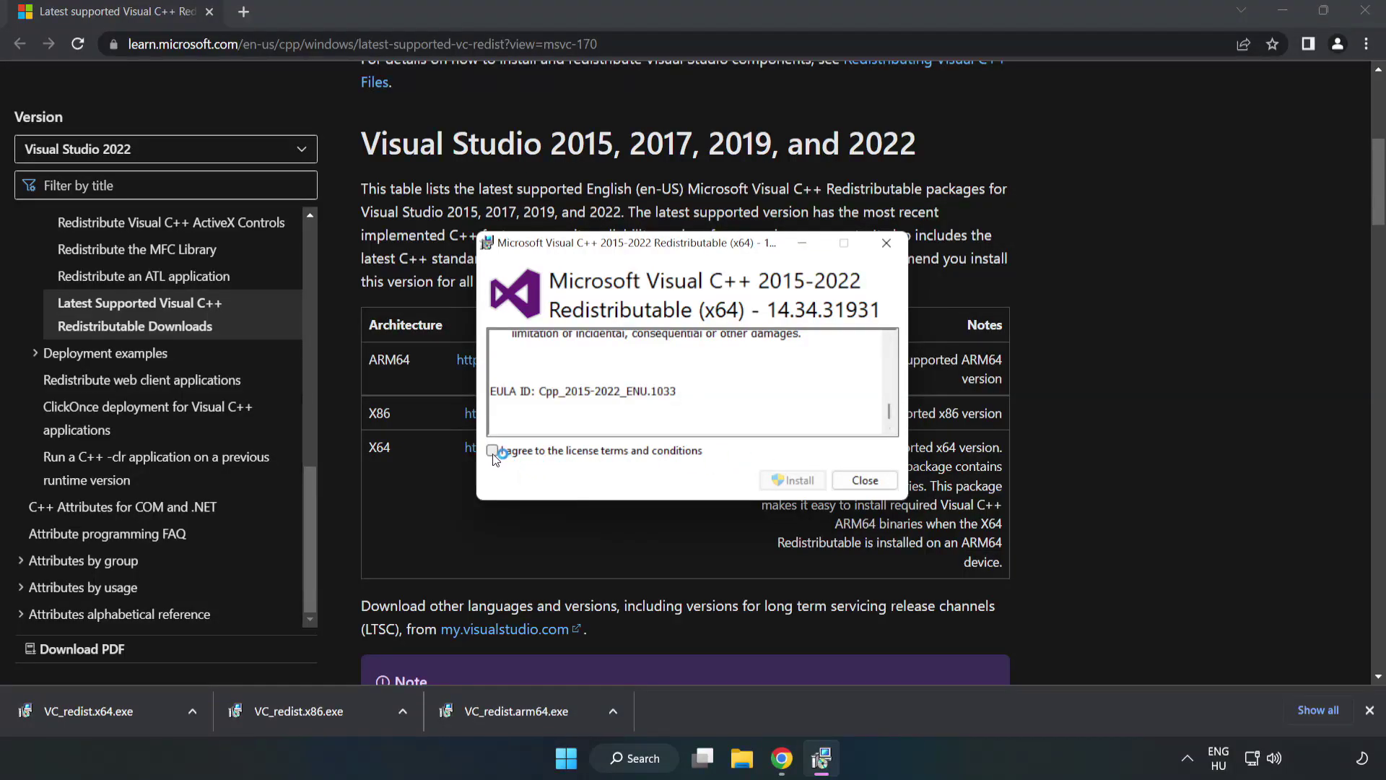
left_click(796, 478)
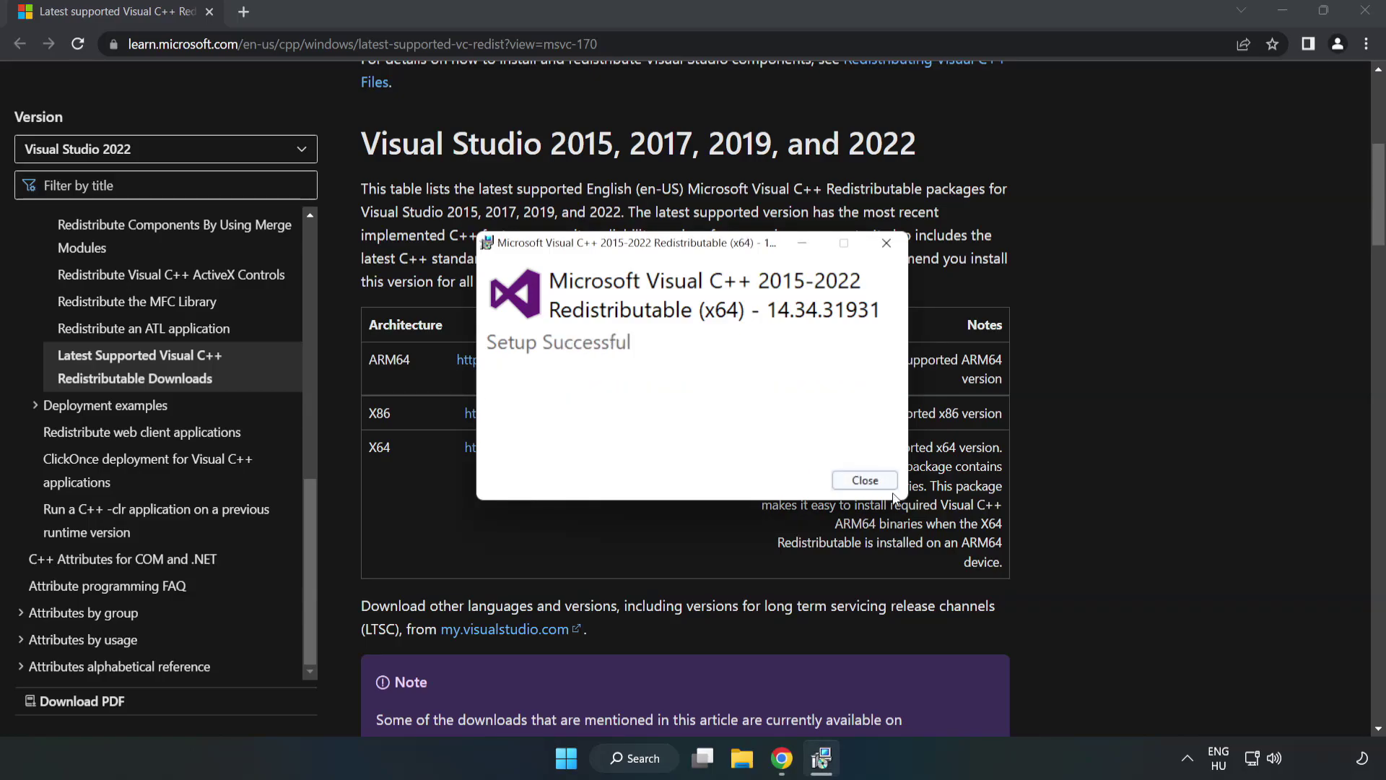
left_click(869, 484)
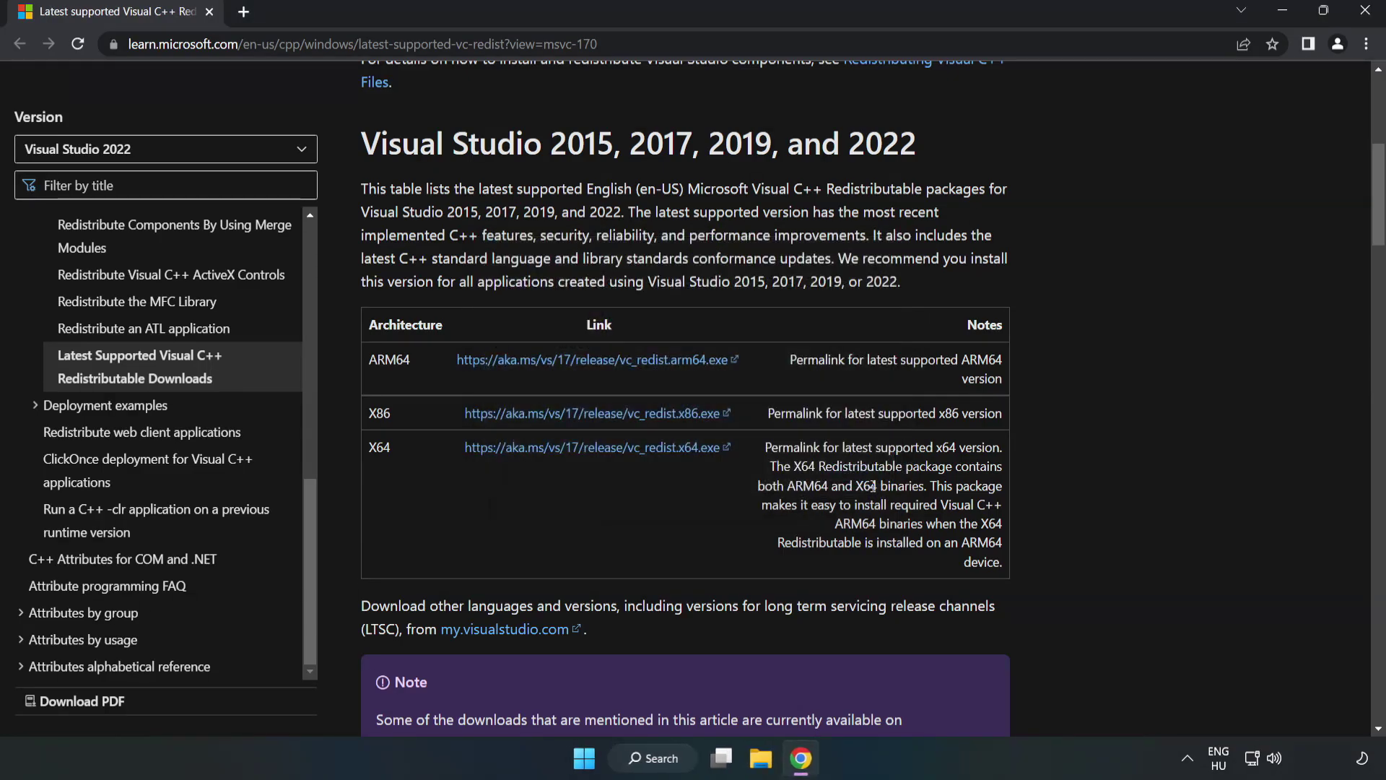
Step: Close Chrome and launch Command Prompt as administrator by searching 'cmd'
left_click(1366, 16)
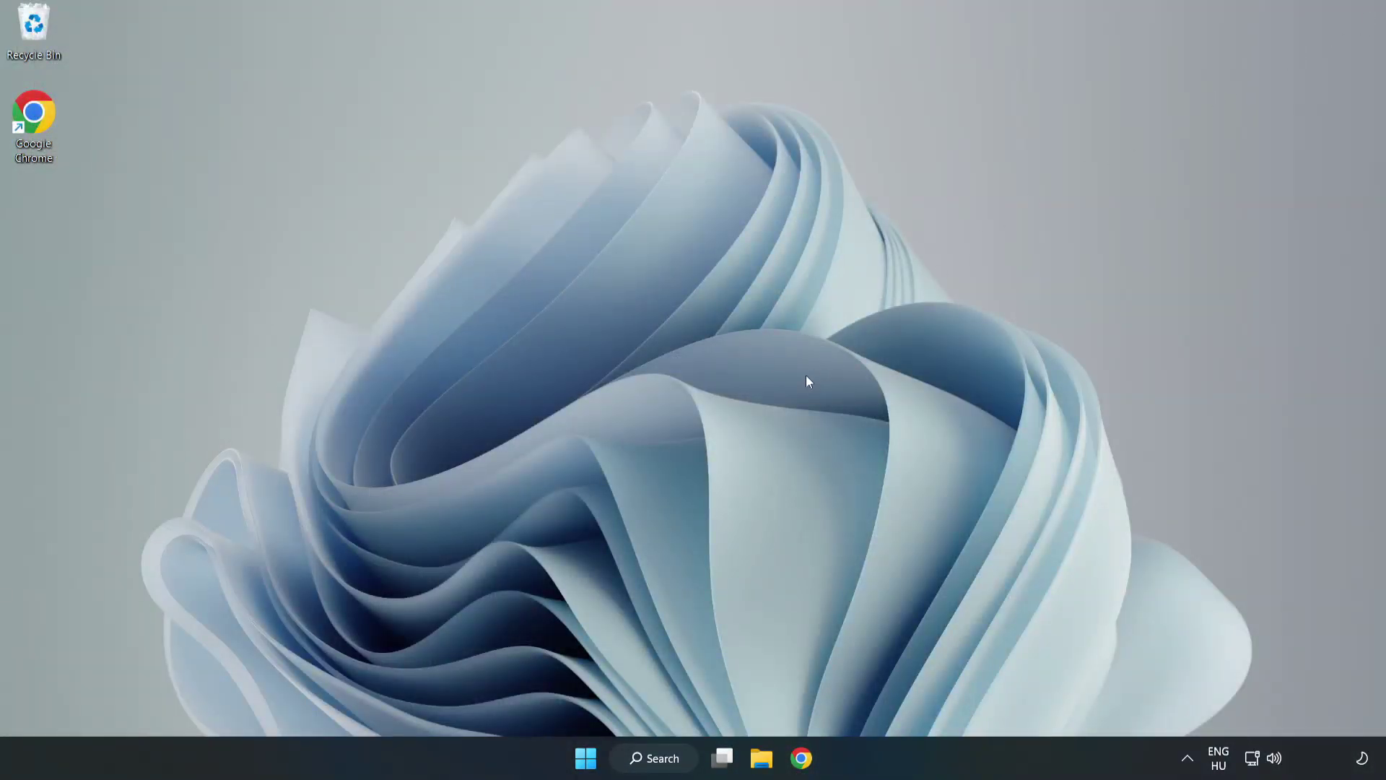
left_click(674, 758)
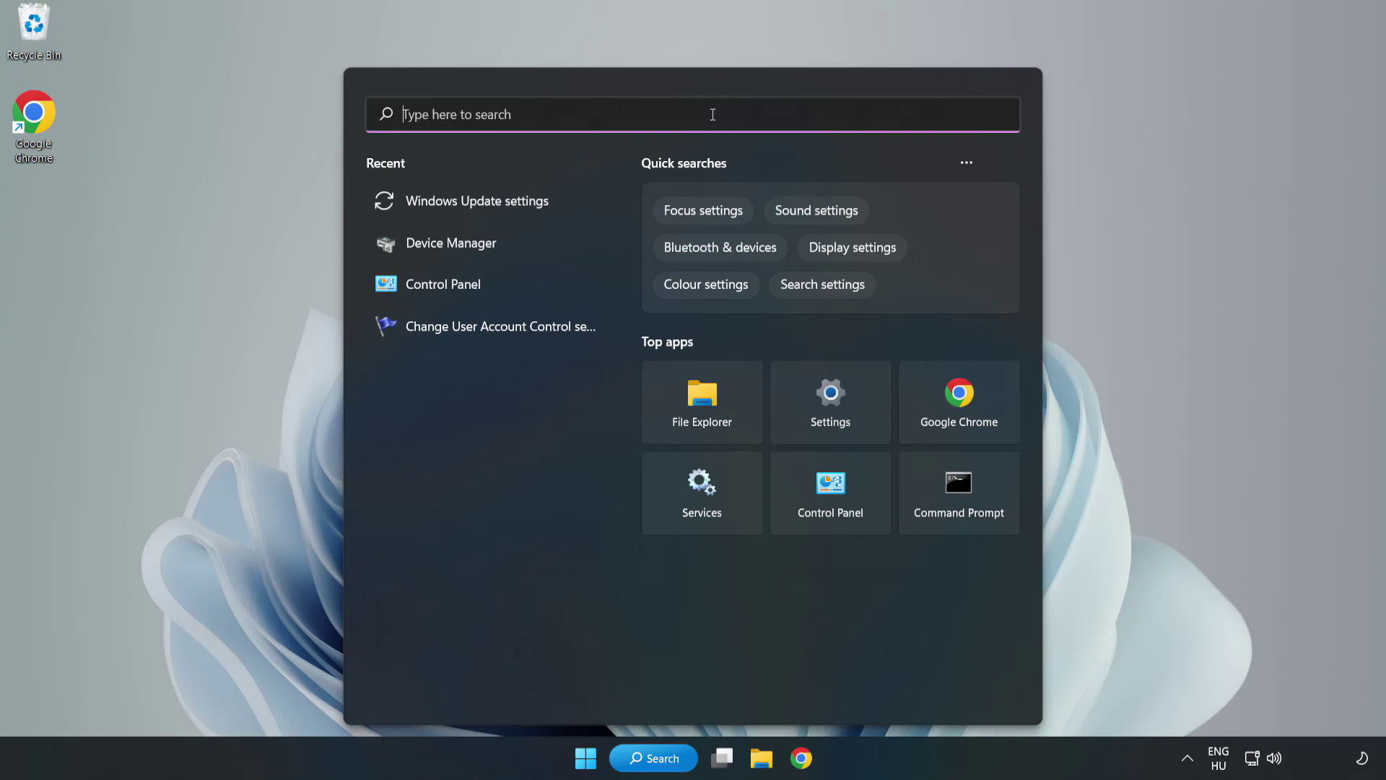
type("cmd")
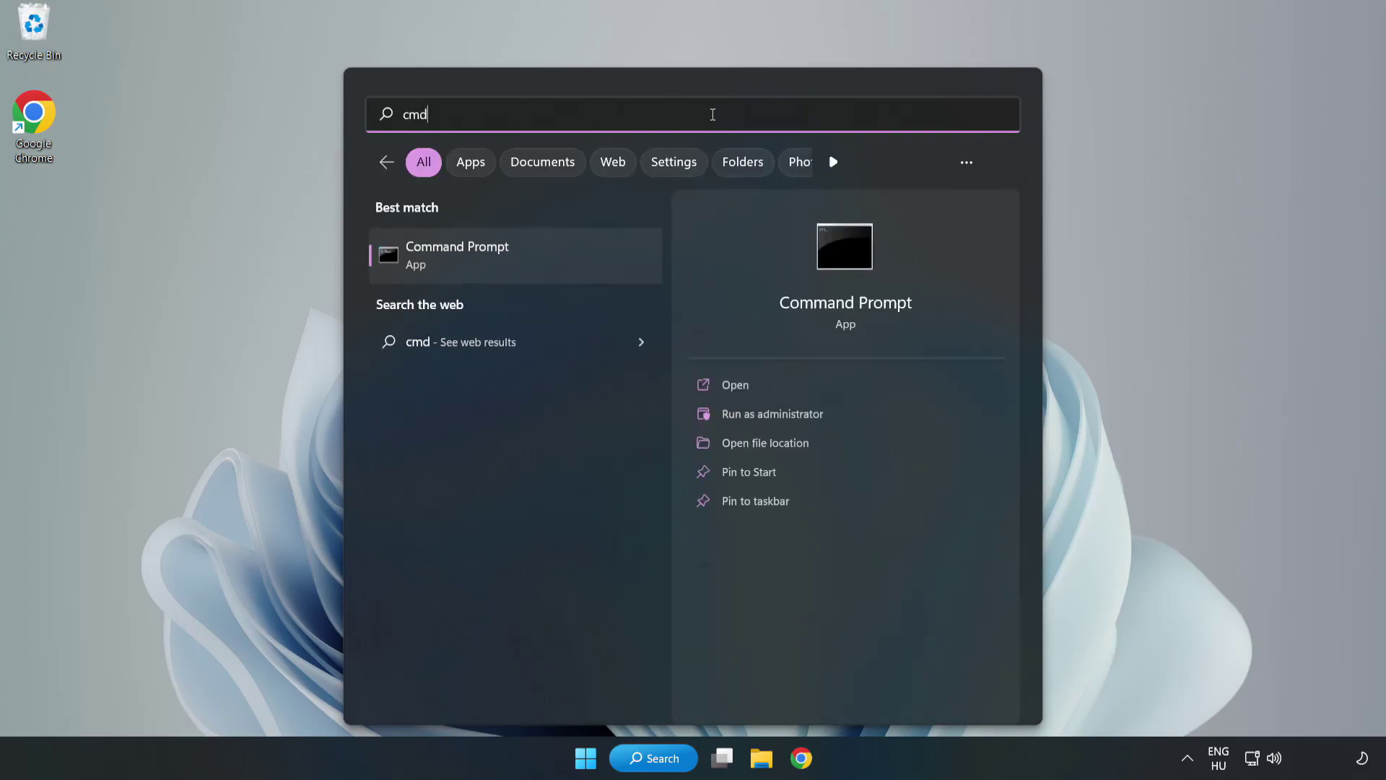
left_click(545, 262)
right_click(545, 262)
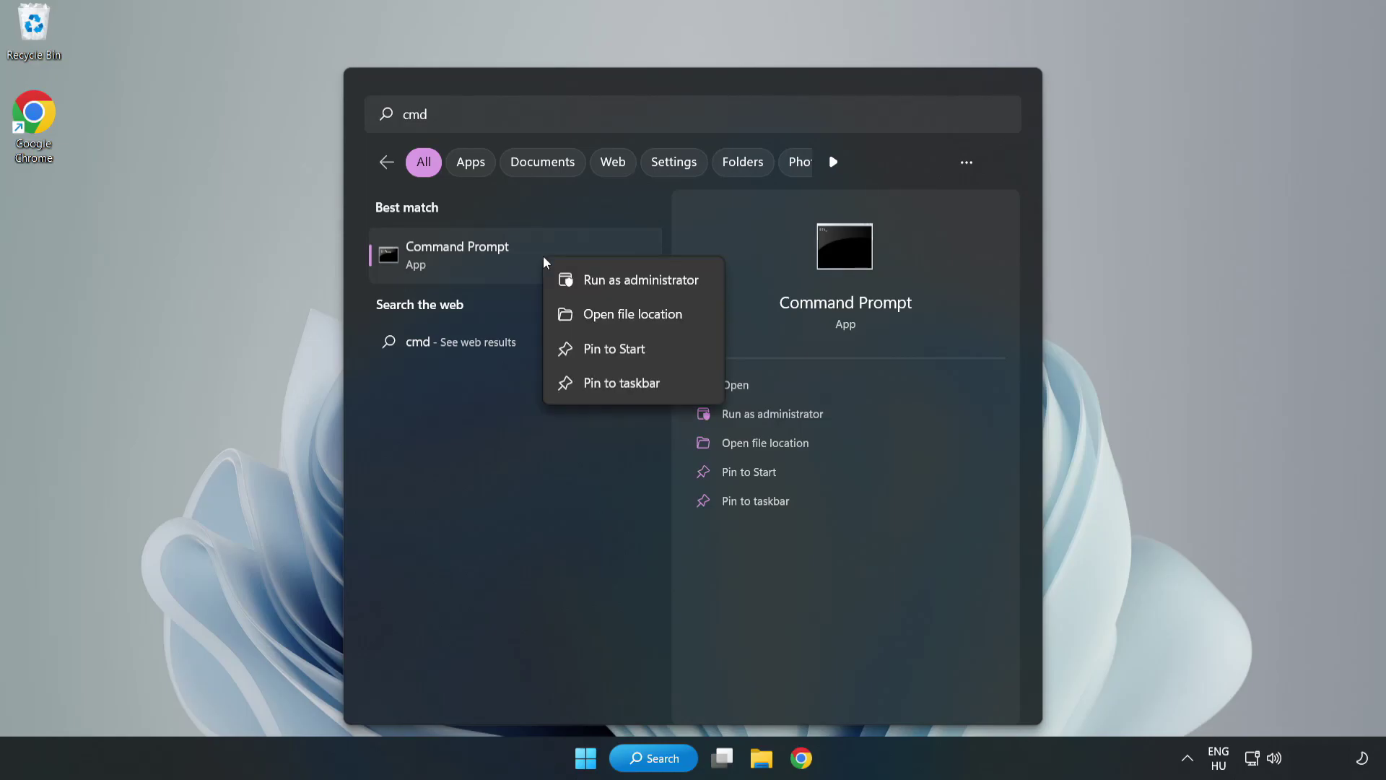
left_click(599, 282)
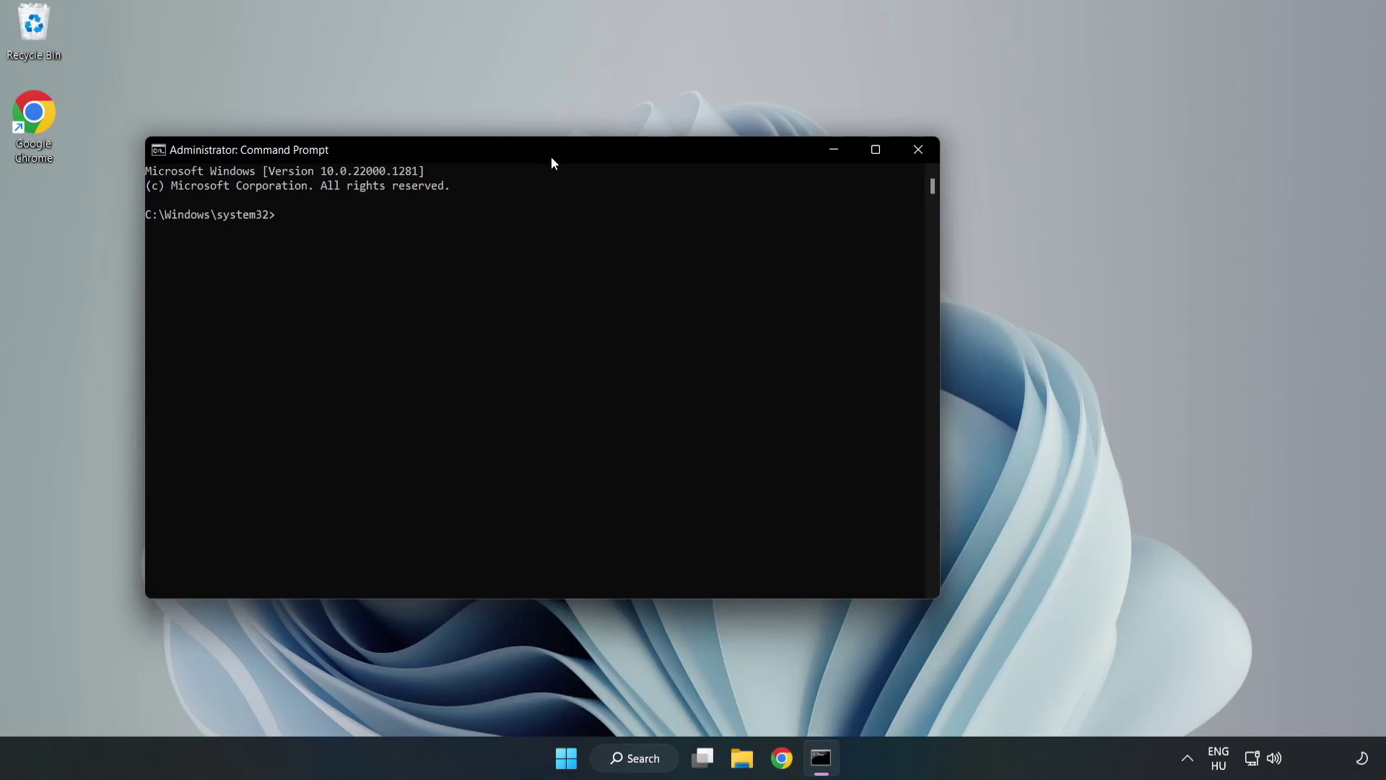
left_click_drag(552, 158, 705, 158)
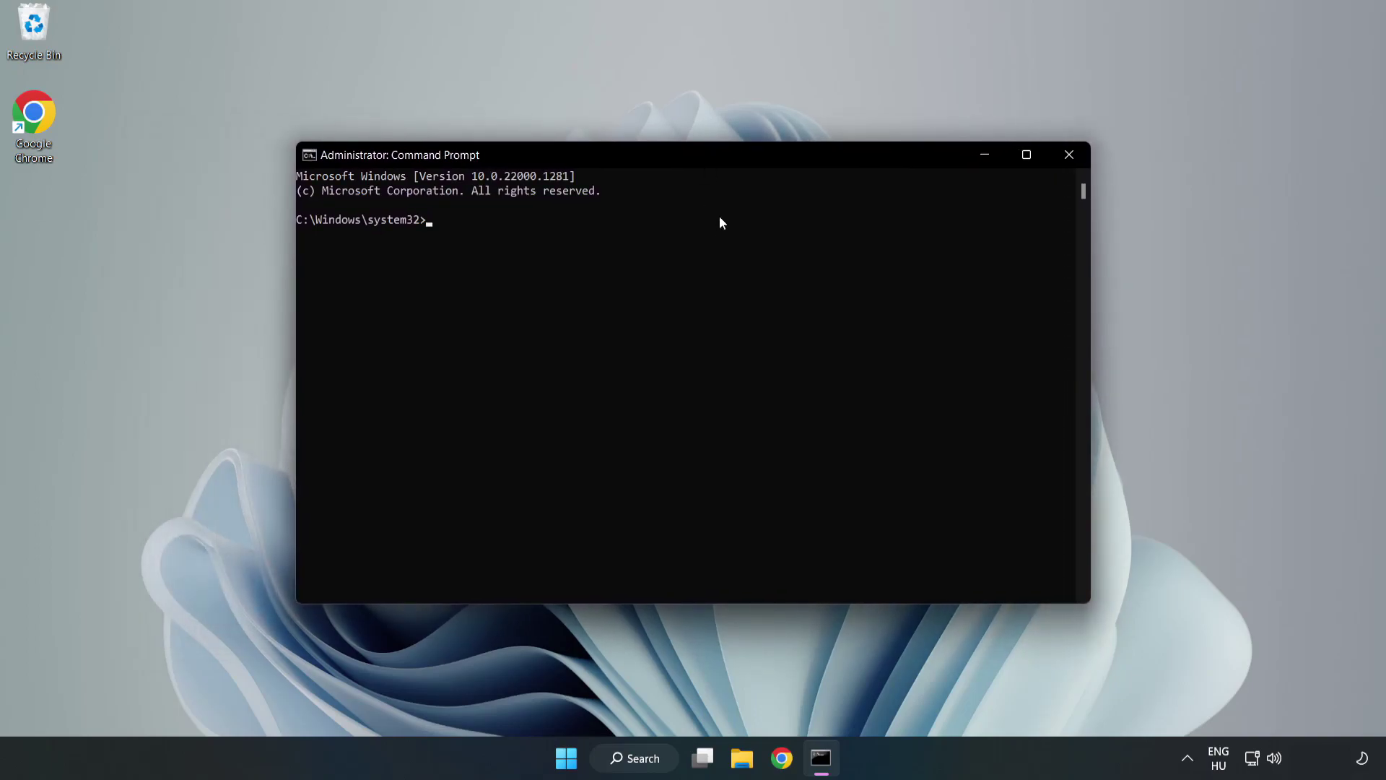
Step: Run sfc /scannow and let verification reach 100% with no integrity violations
type("sfc ")
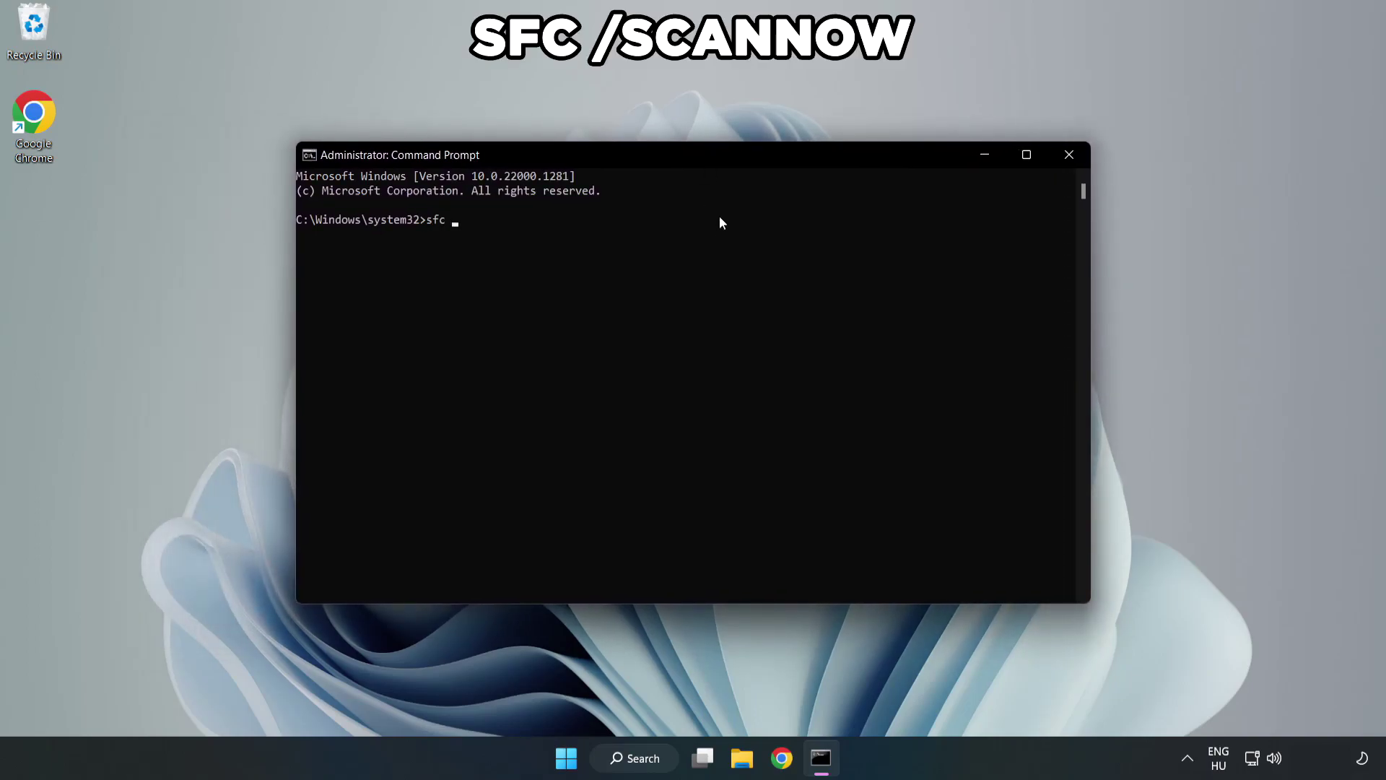
type("/scannow")
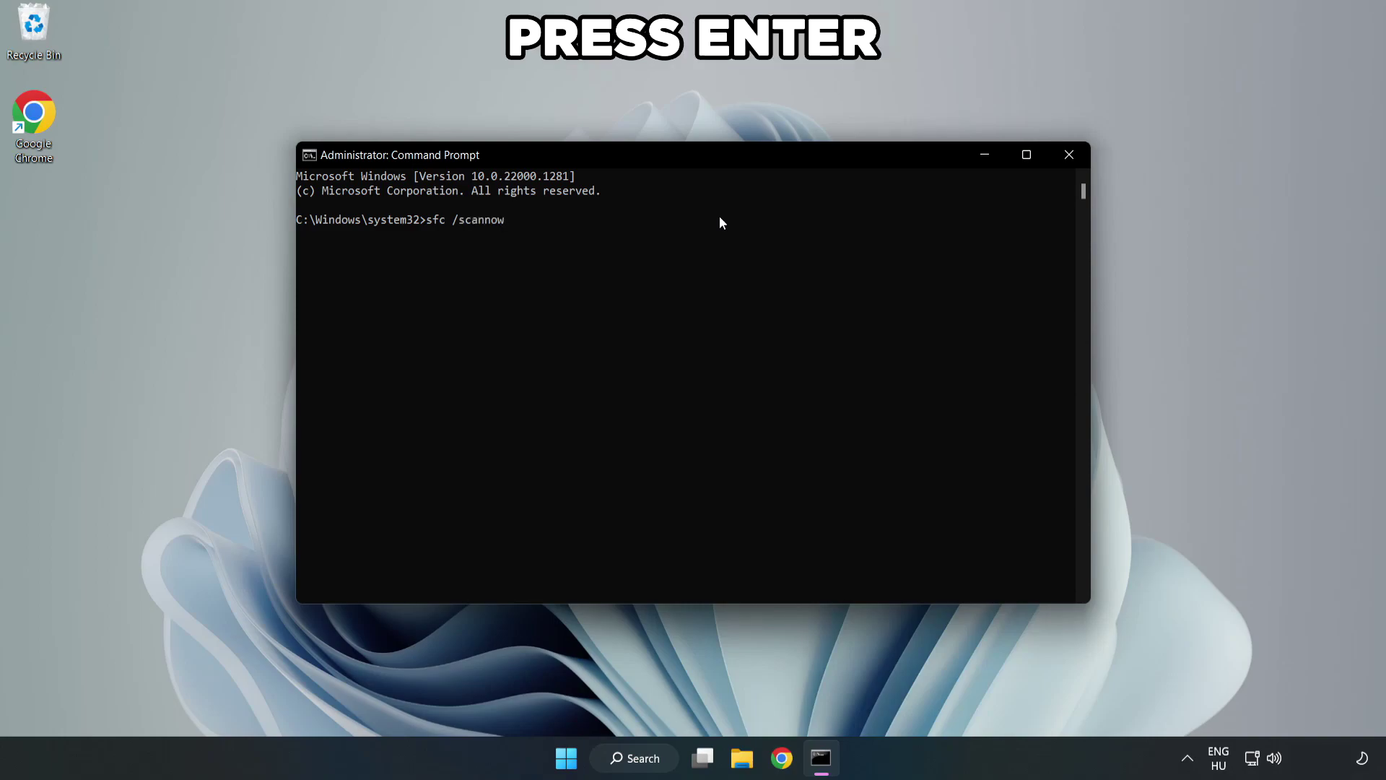
key("Return")
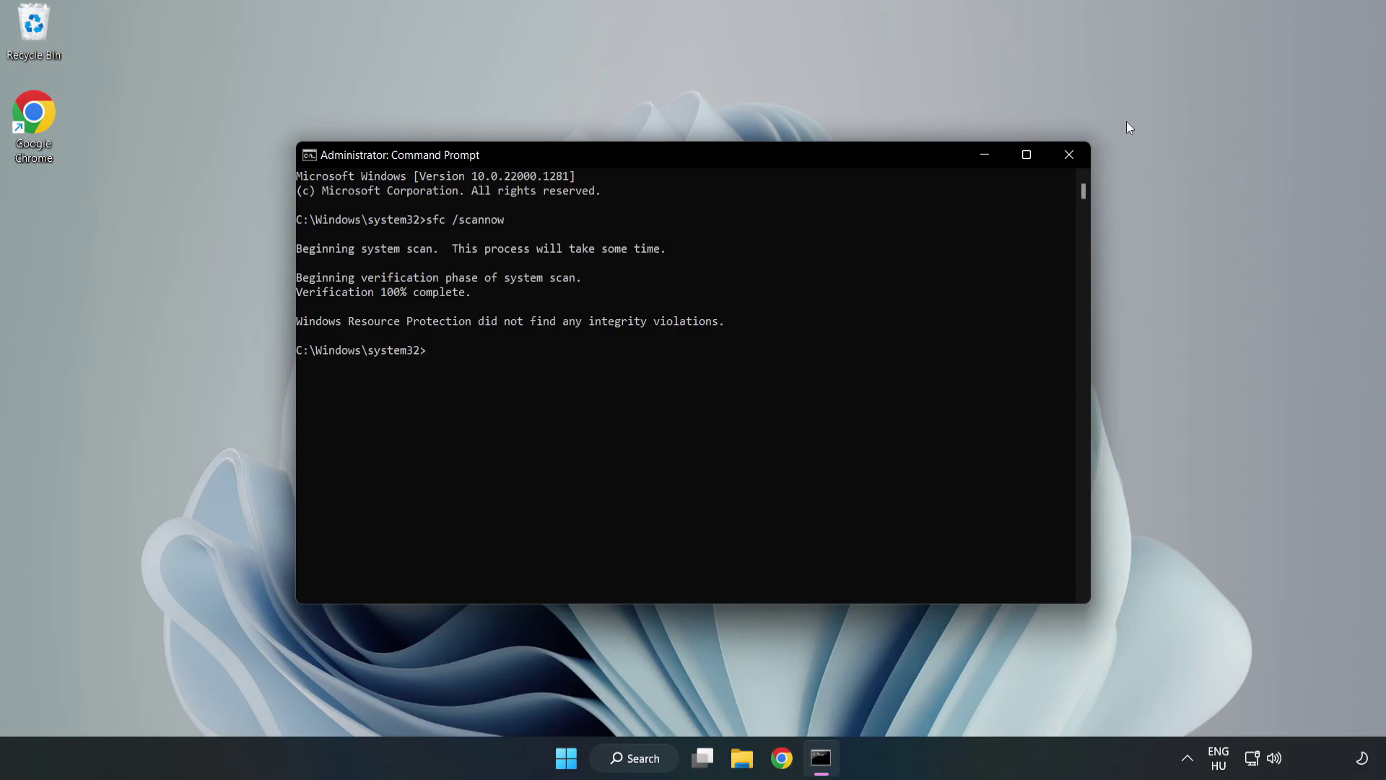
Step: Close Command Prompt and bring up the Start menu power options showing Restart
left_click(1067, 161)
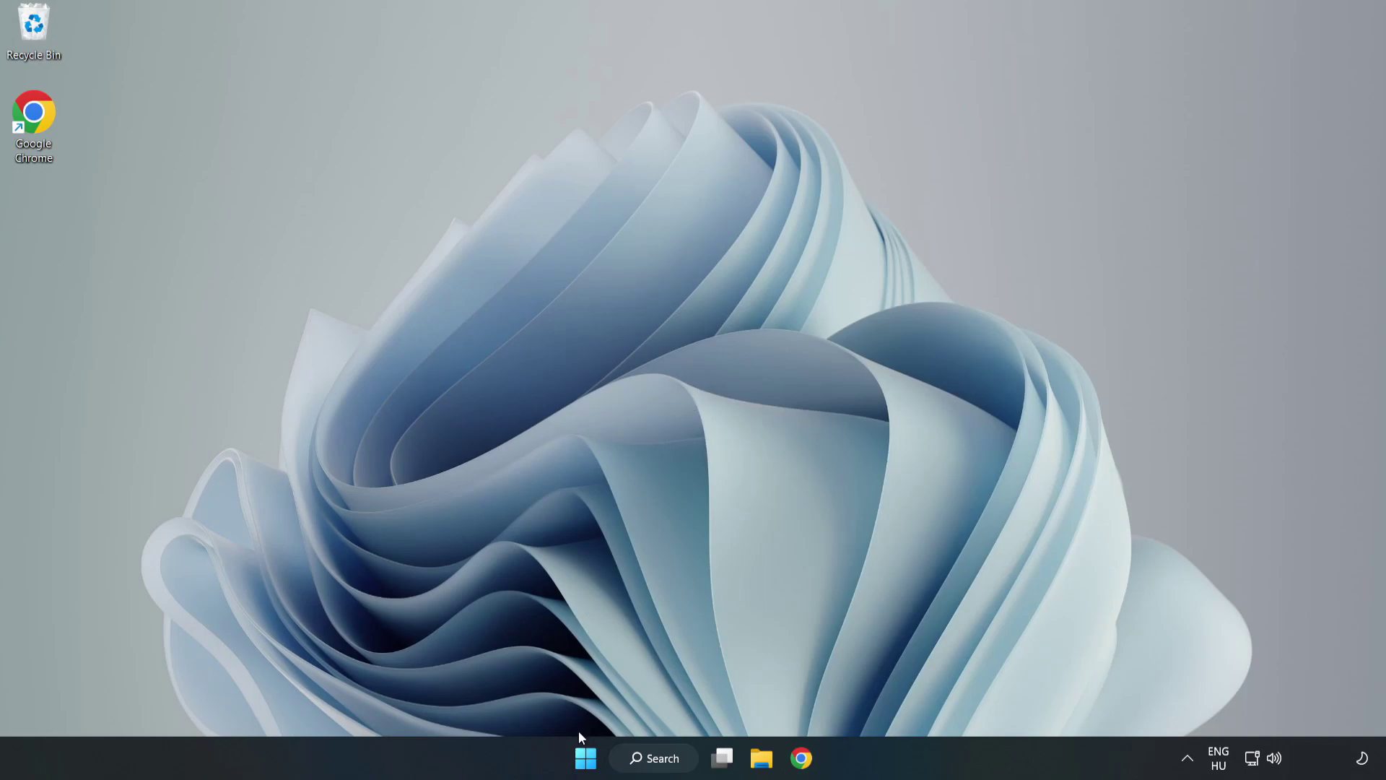
left_click(586, 757)
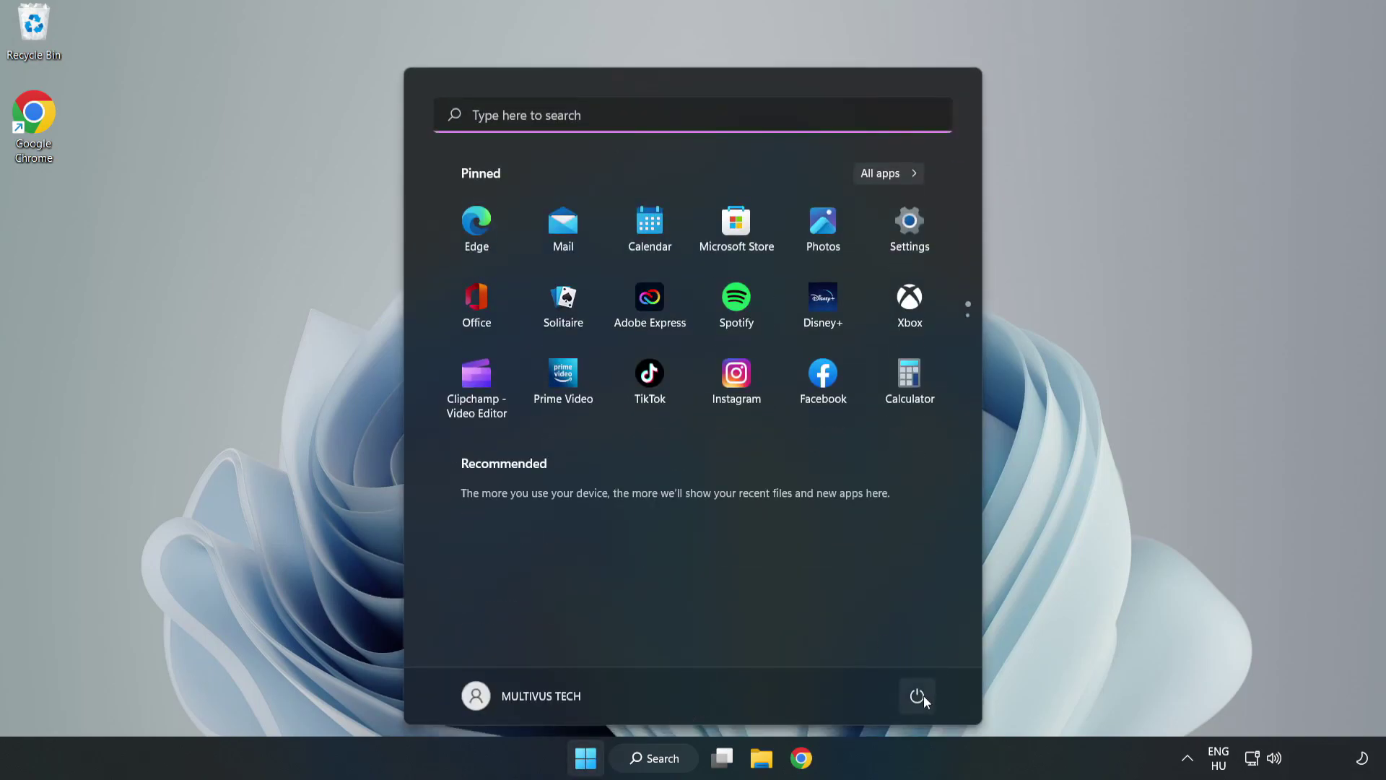
left_click(916, 696)
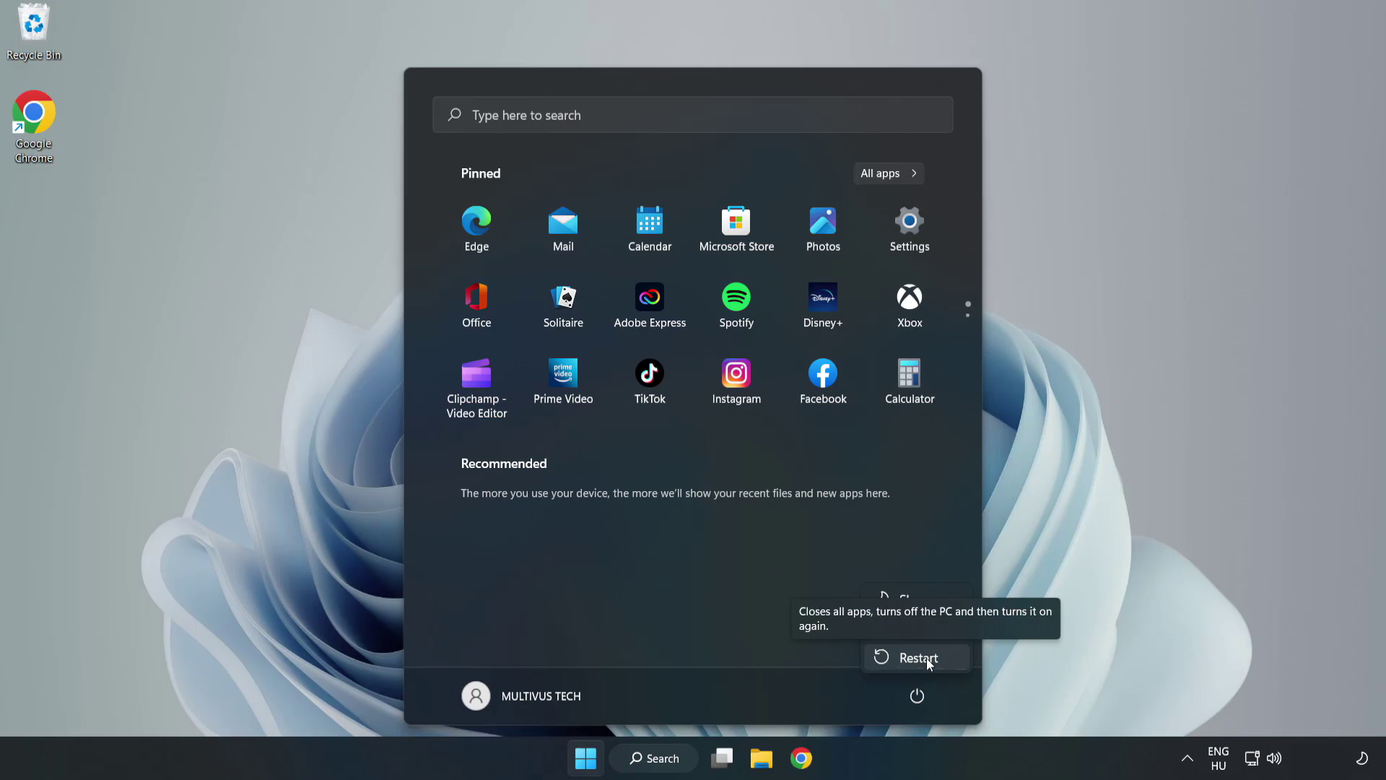